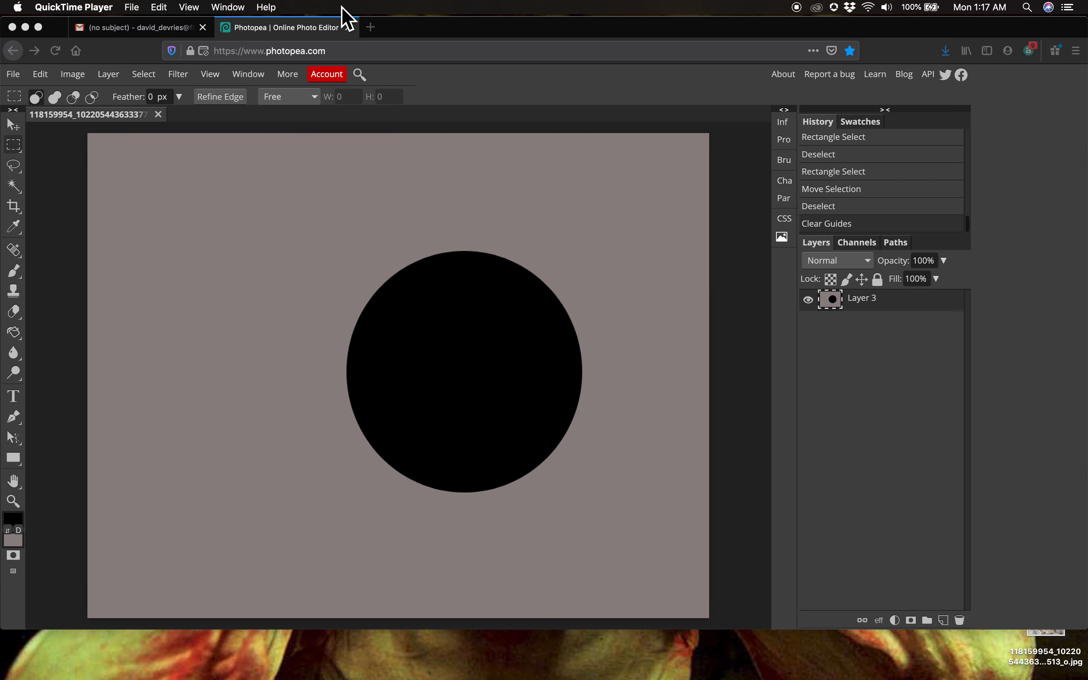
Step: Show the rulers around the canvas
click(433, 35)
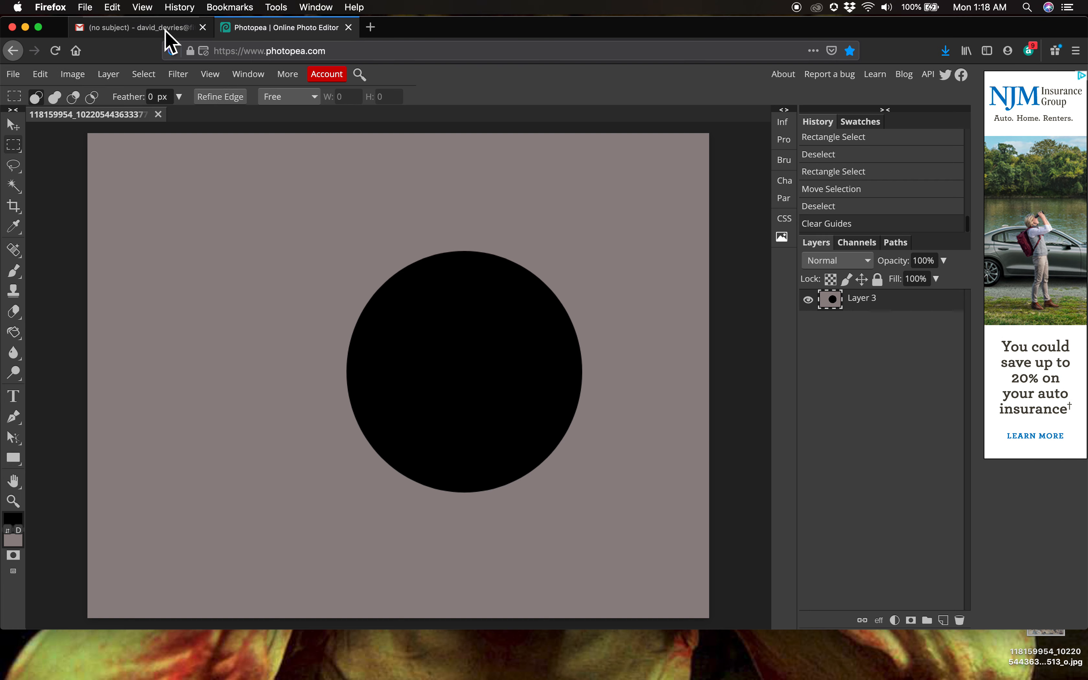
click(211, 76)
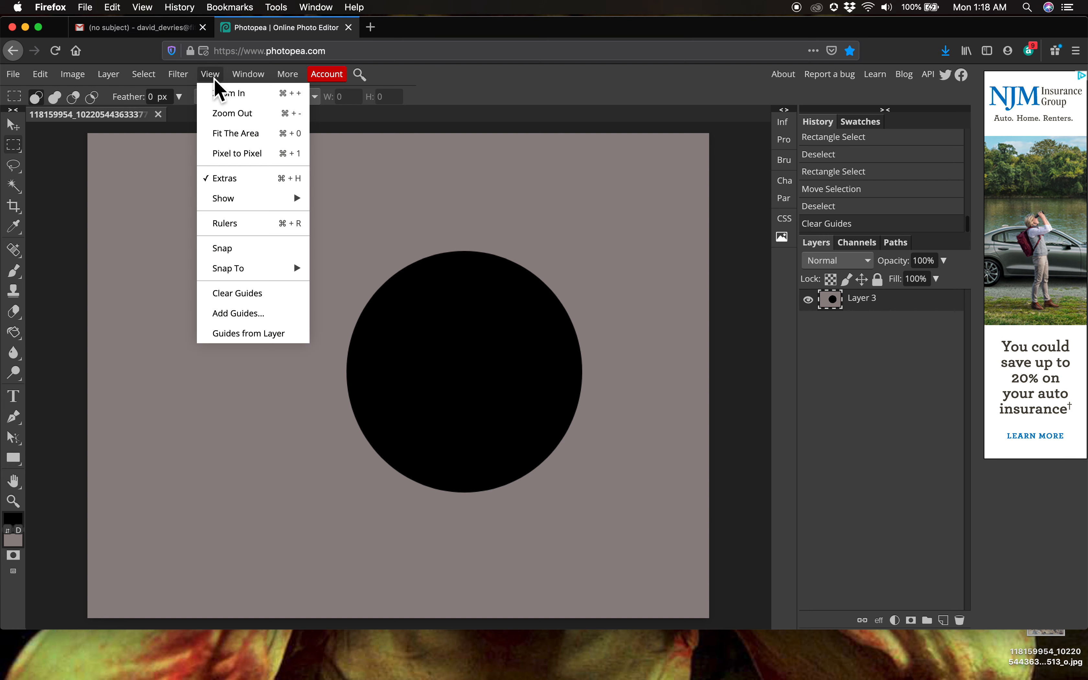
click(231, 225)
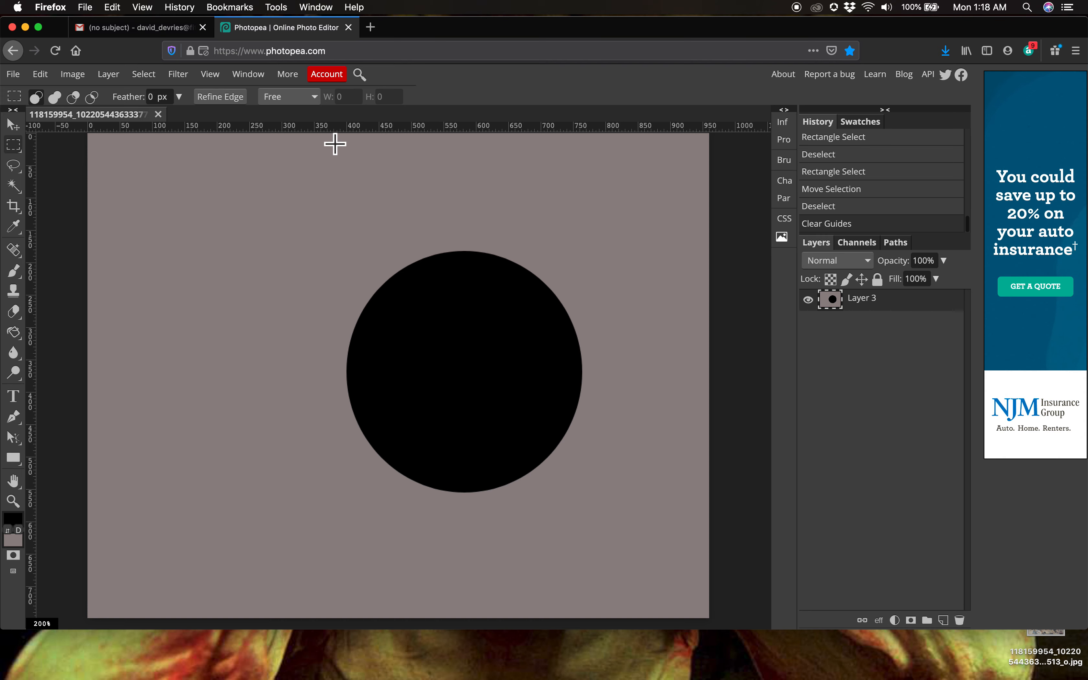
Step: Turn on snapping and enable guides as a snap target
click(210, 75)
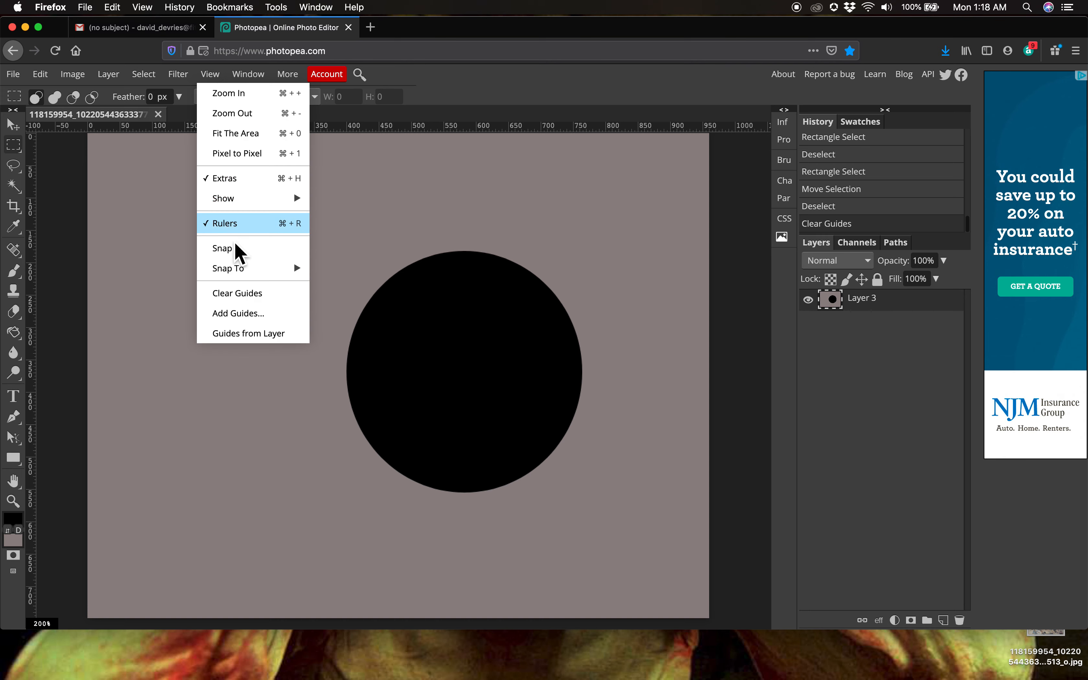
mouse_move(238, 275)
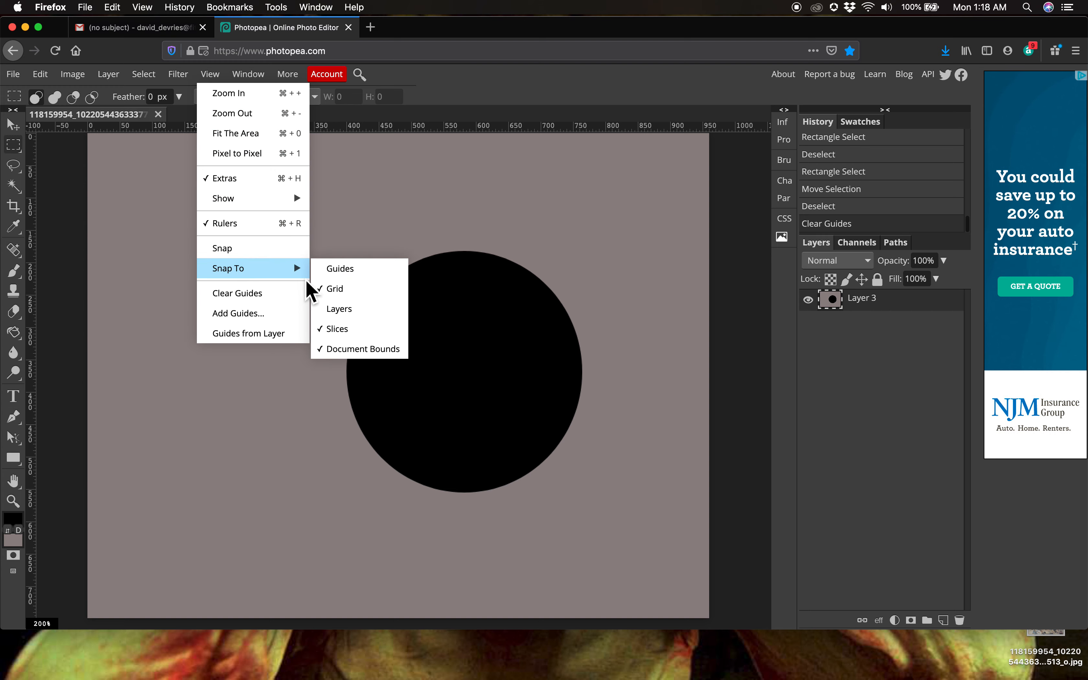
click(337, 274)
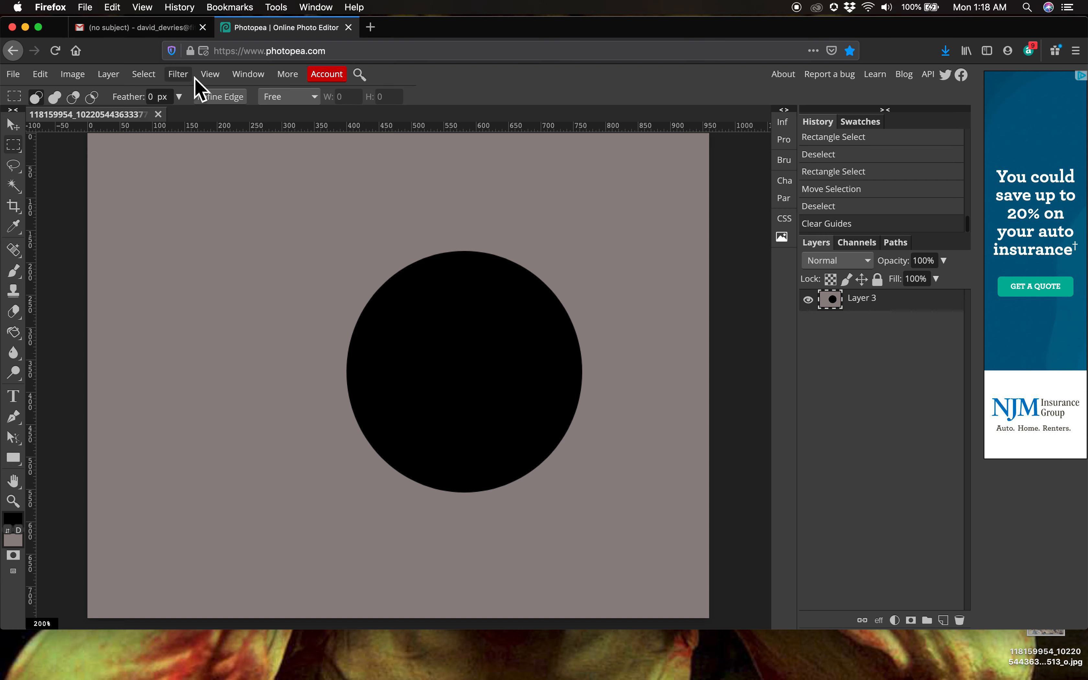
click(215, 78)
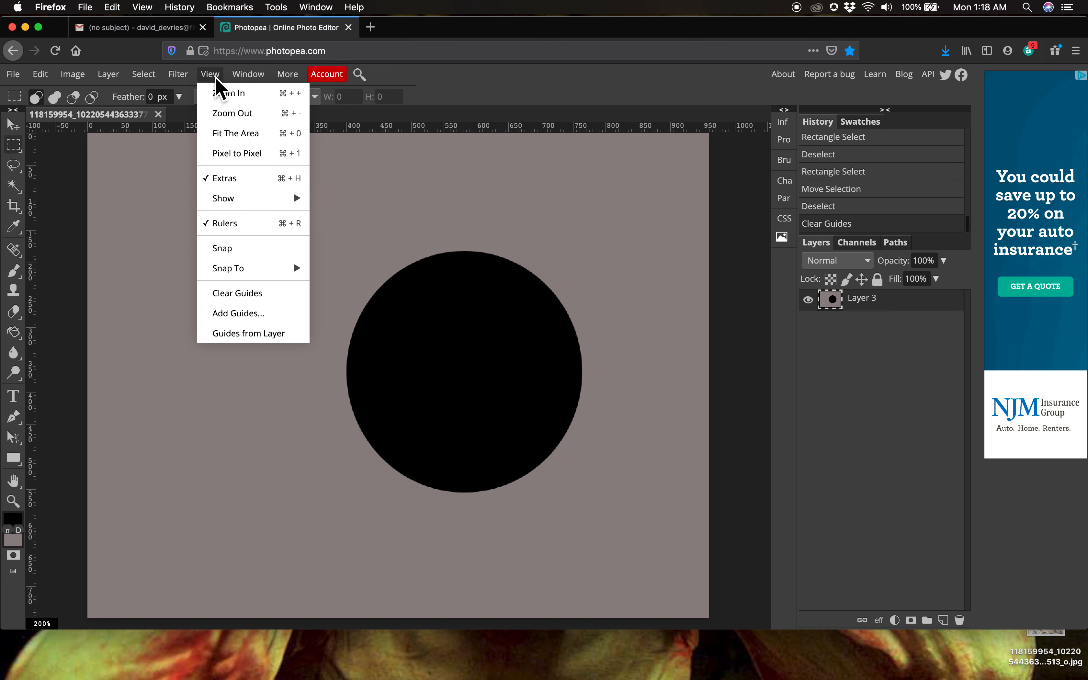
click(227, 250)
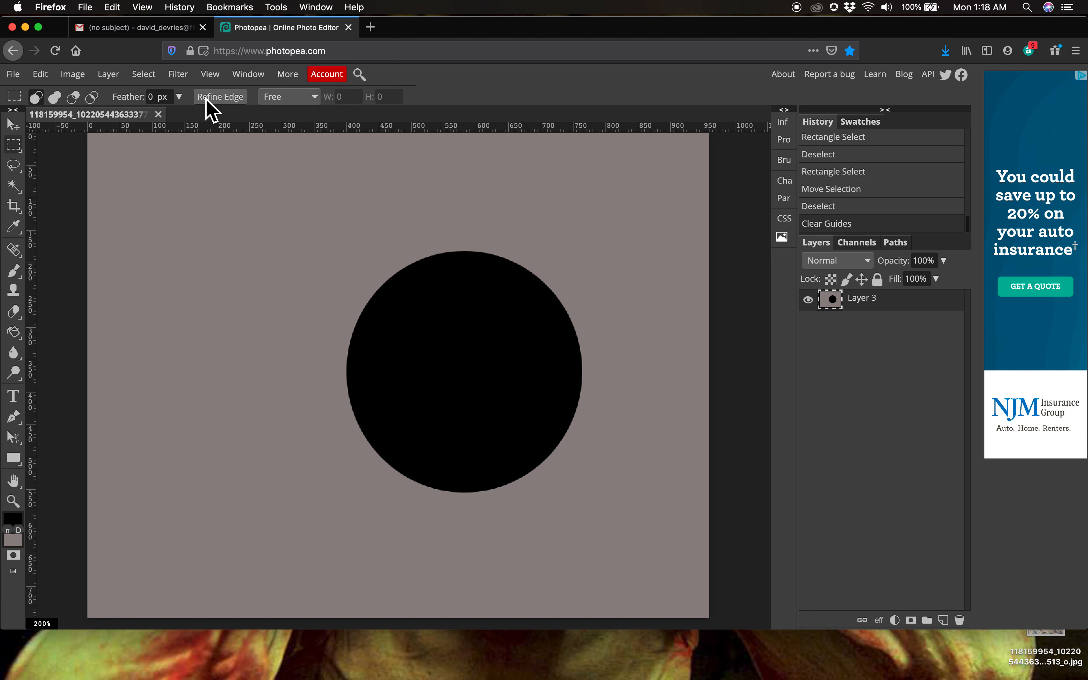
click(211, 75)
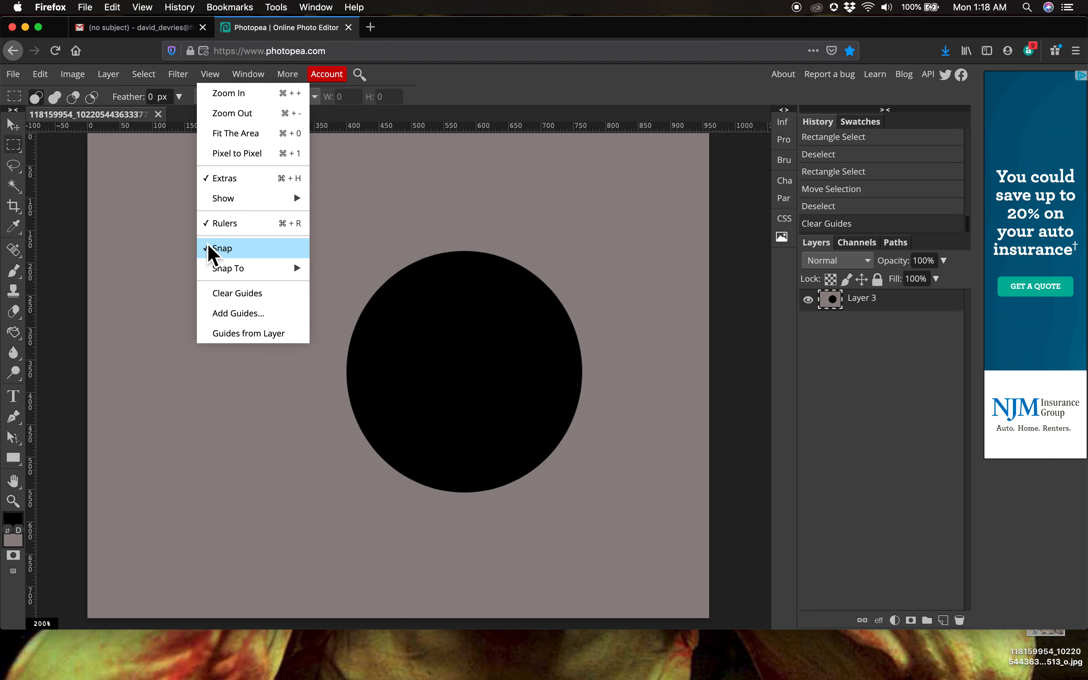
mouse_move(216, 272)
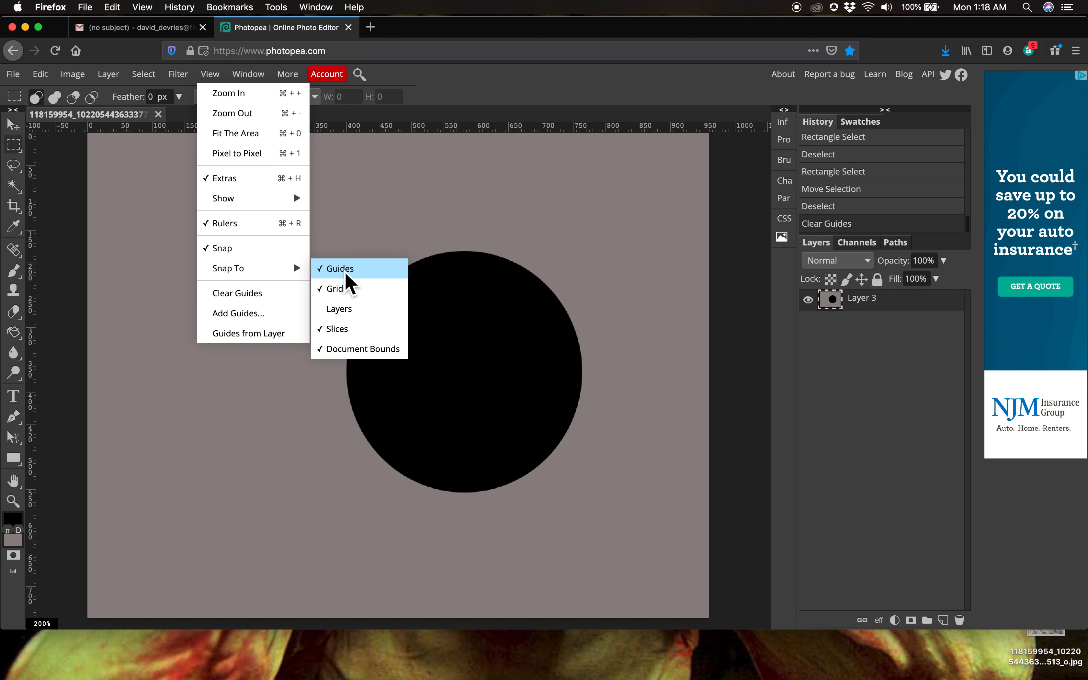
click(473, 84)
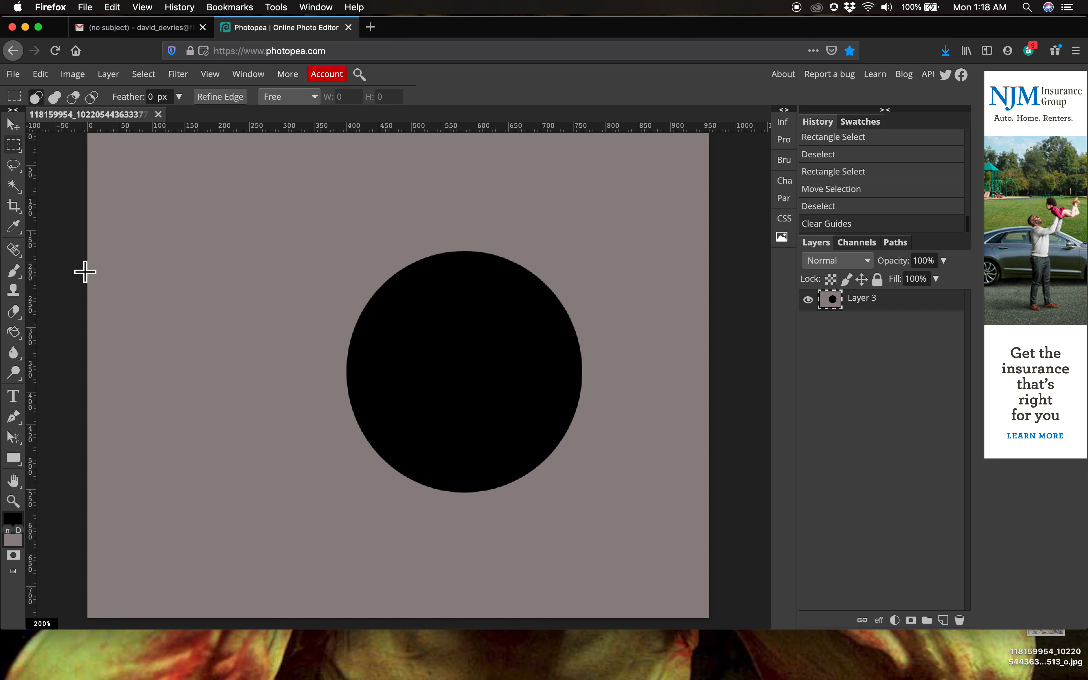
Step: Add a vertical guide at about 375 px, just outside the black circle's left edge
click(14, 126)
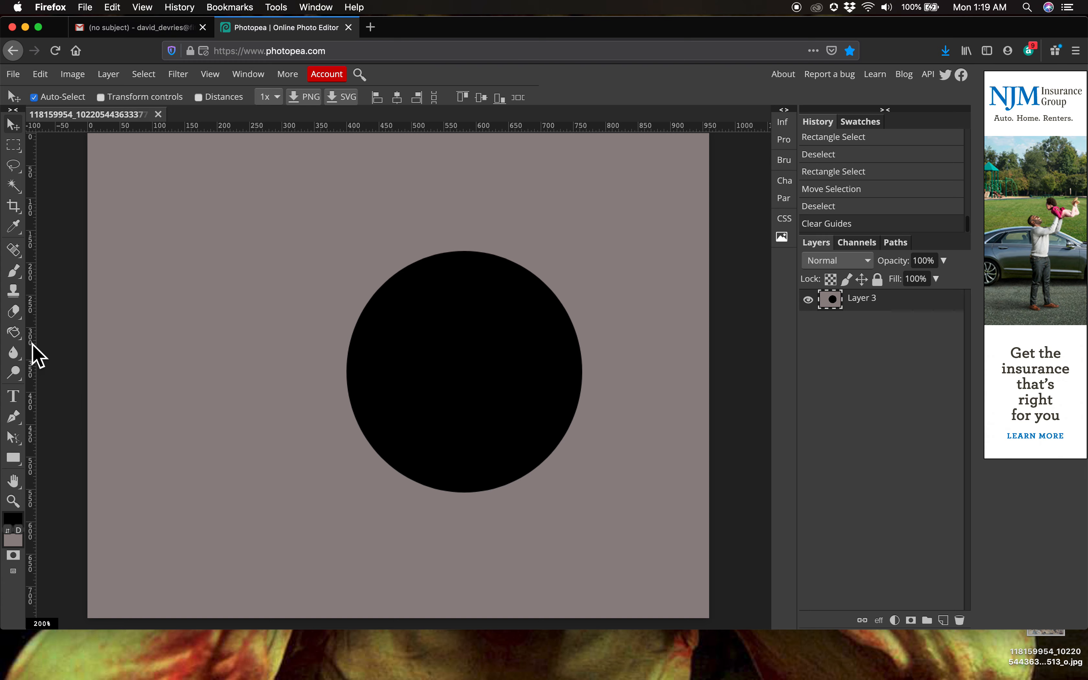
drag(33, 344, 333, 374)
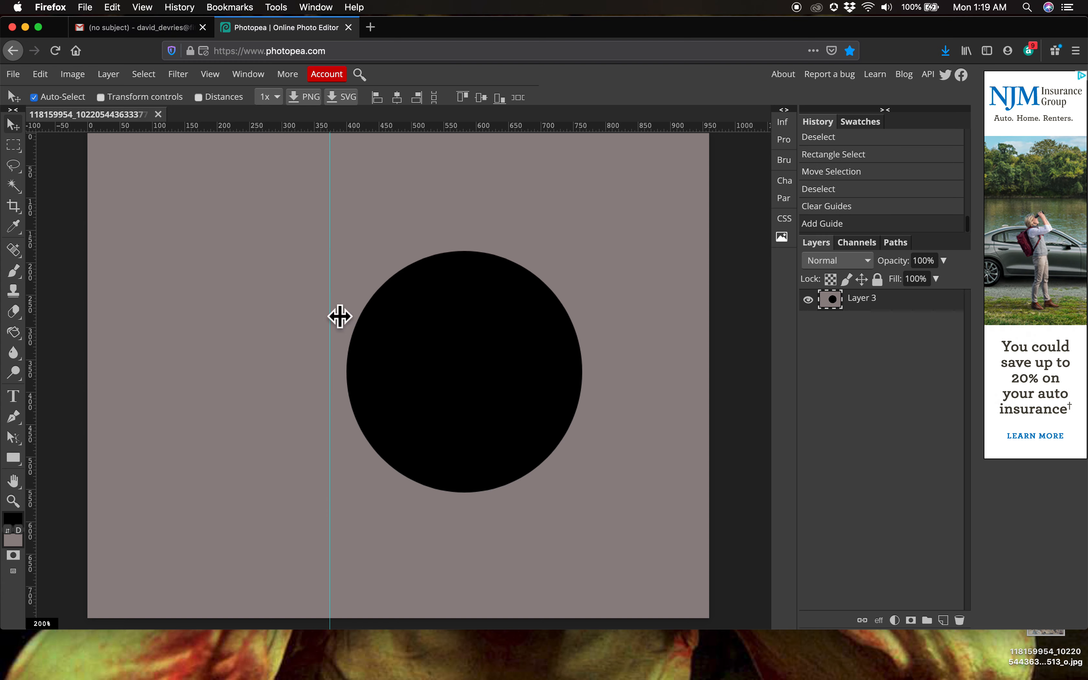
mouse_move(340, 317)
mouse_down()
mouse_move(469, 323)
mouse_move(338, 315)
mouse_up()
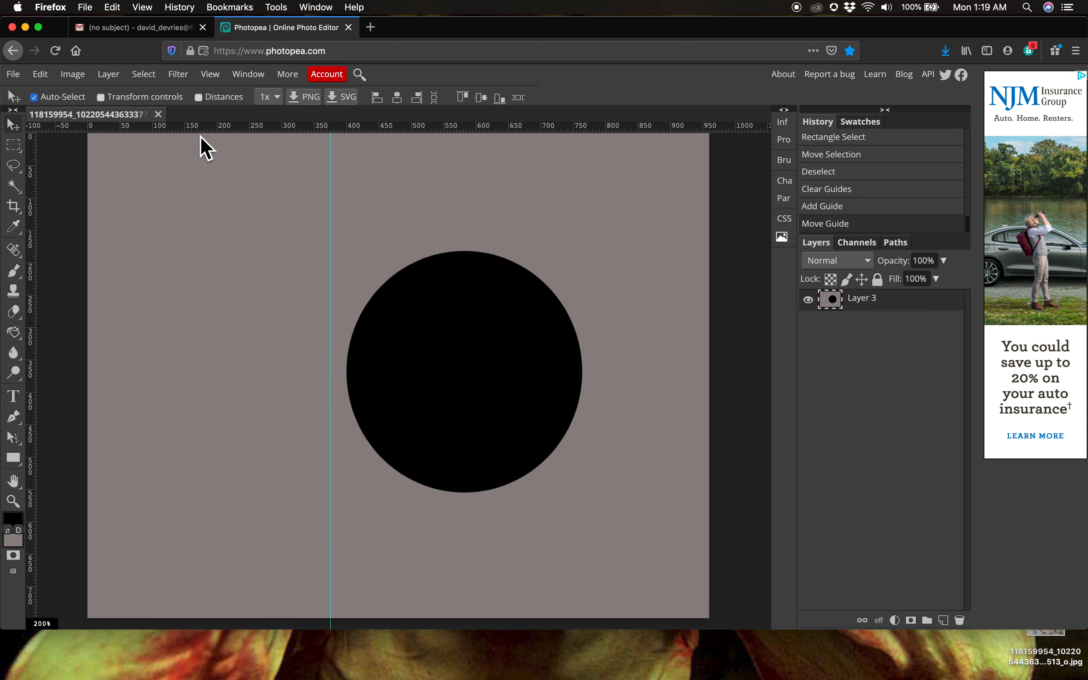
Step: Move the vertical guide to the canvas centre at about 480 px, showing distances only while positioning it
click(198, 97)
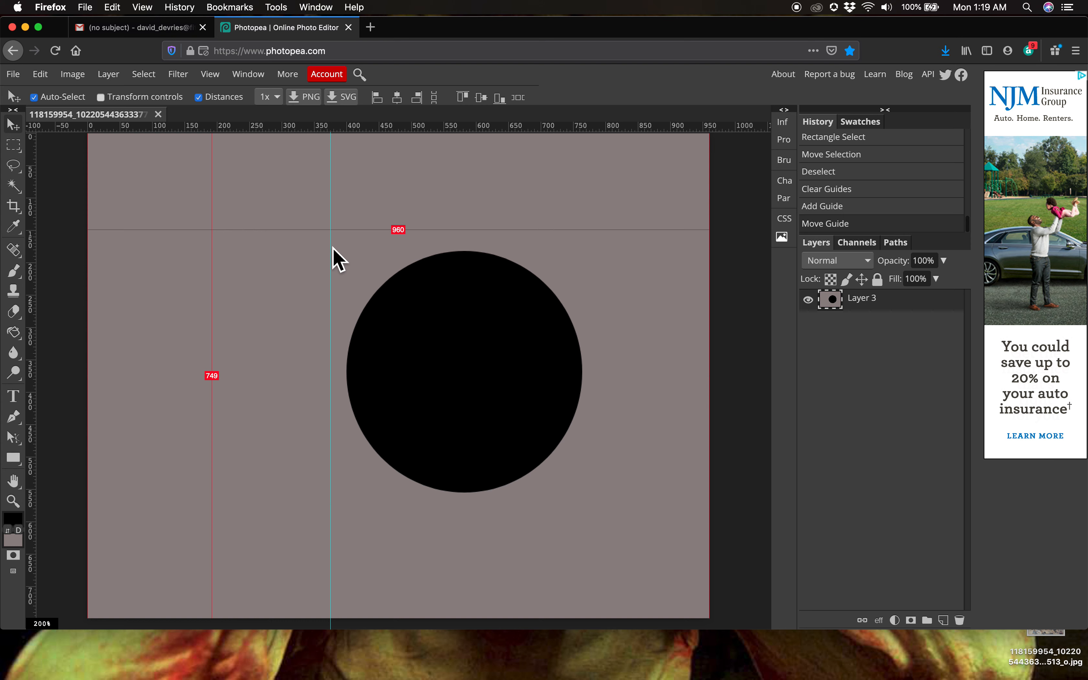
drag(340, 256, 408, 265)
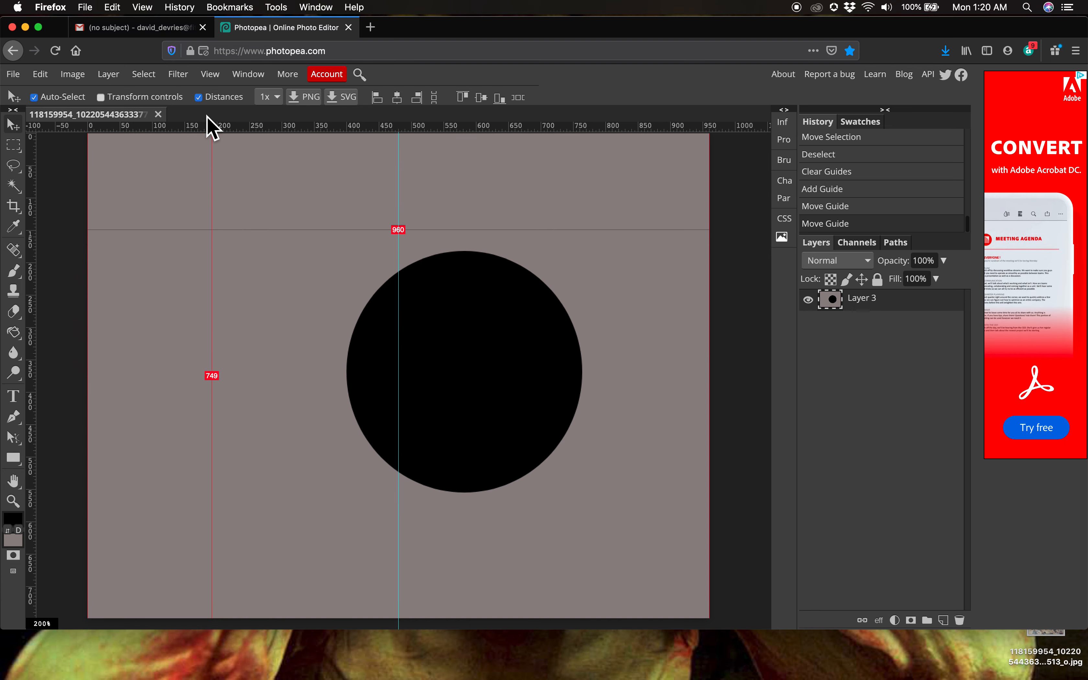
click(200, 99)
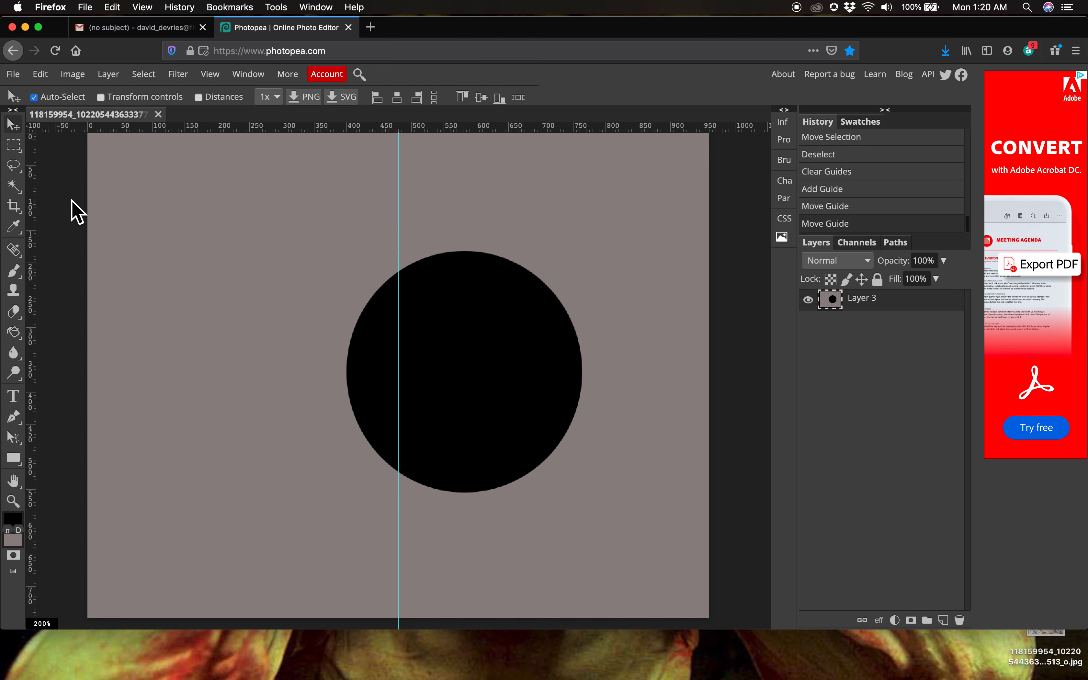
Step: Select the left half of the canvas at full height with a rectangular selection ending at the guide
click(13, 147)
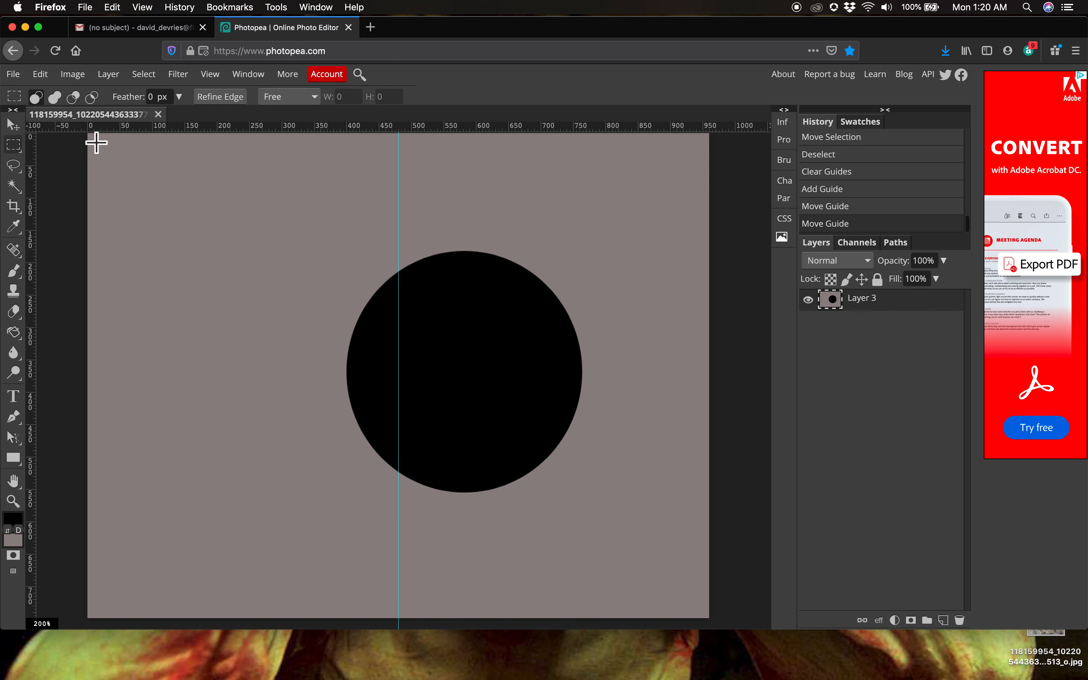
drag(96, 143, 404, 635)
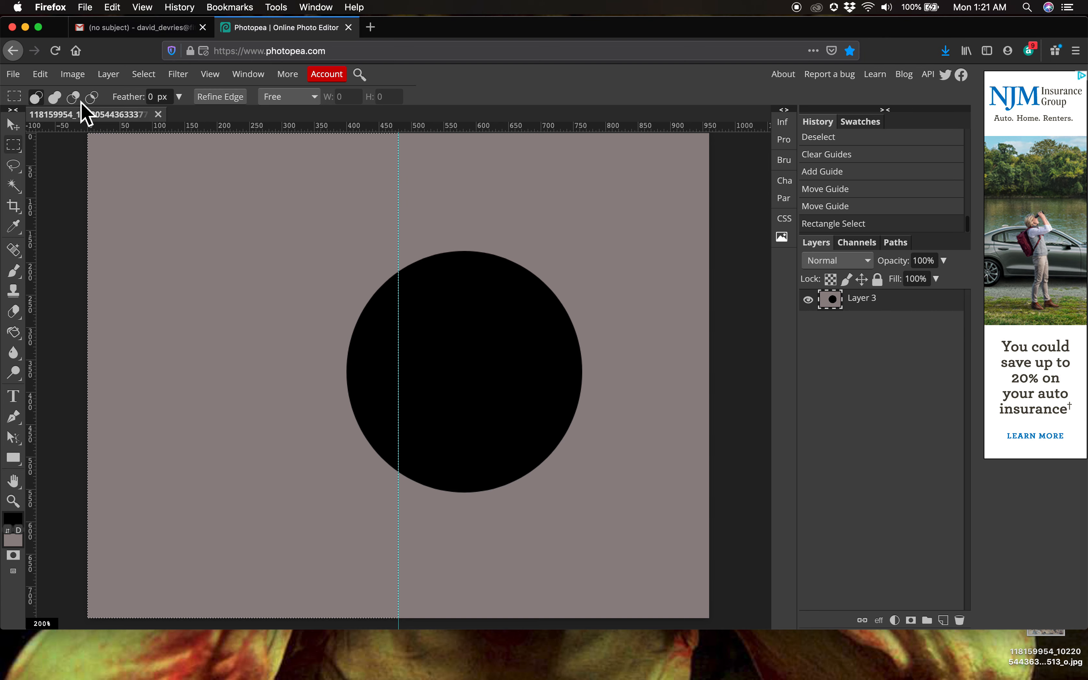
click(13, 74)
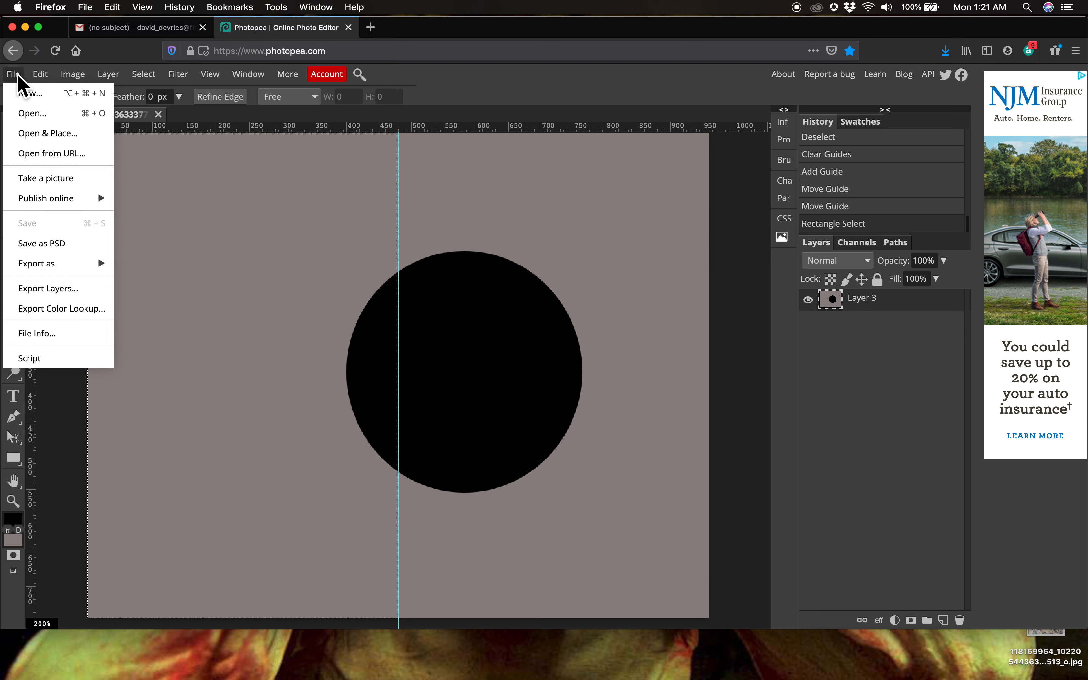
mouse_move(42, 78)
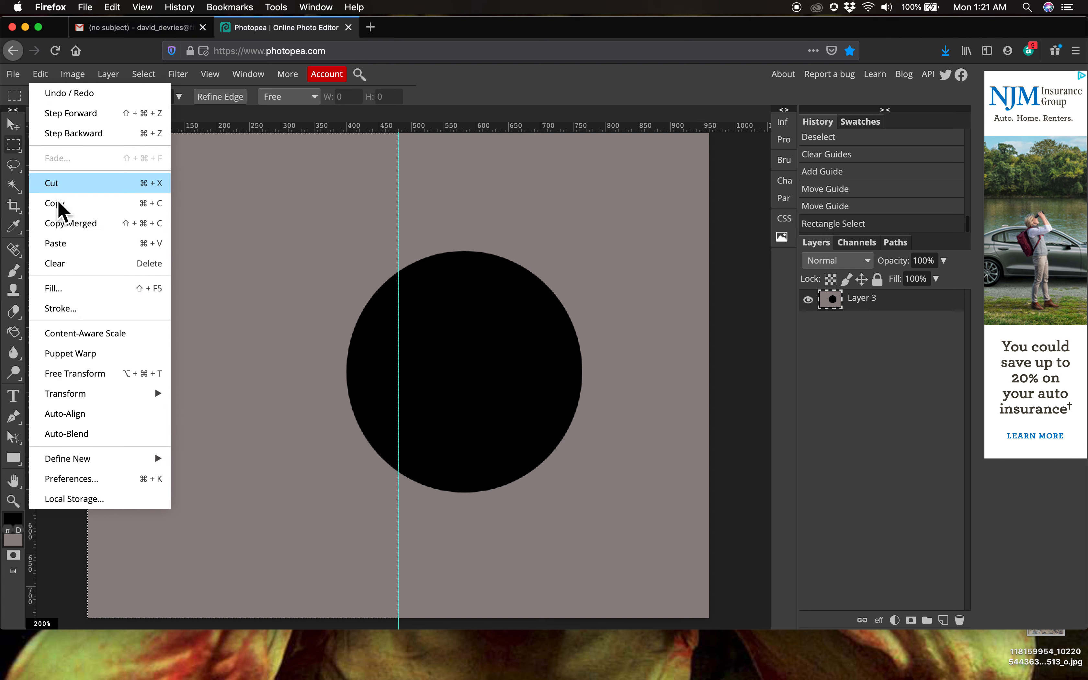
click(57, 185)
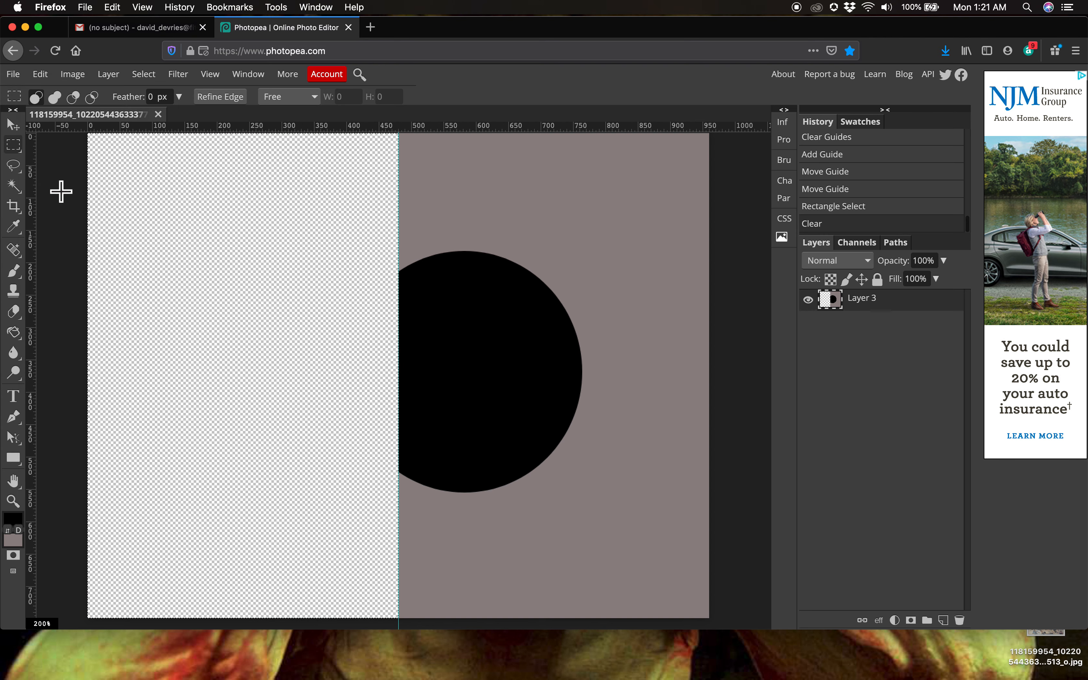
key(super+z)
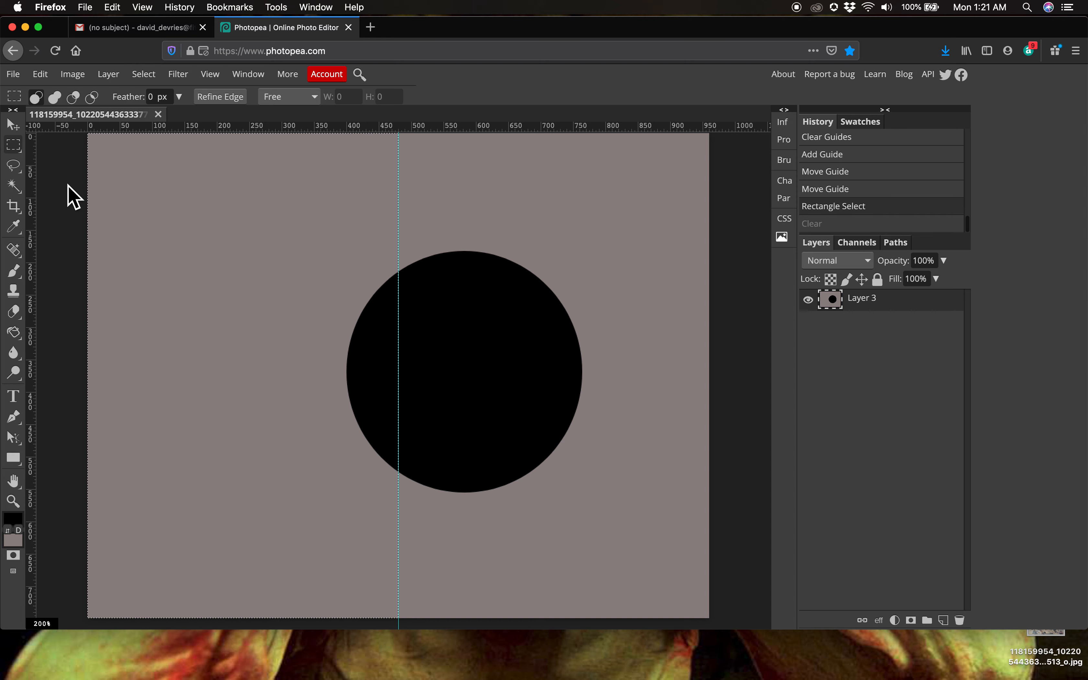
Step: Copy the selected left half of the image
click(47, 79)
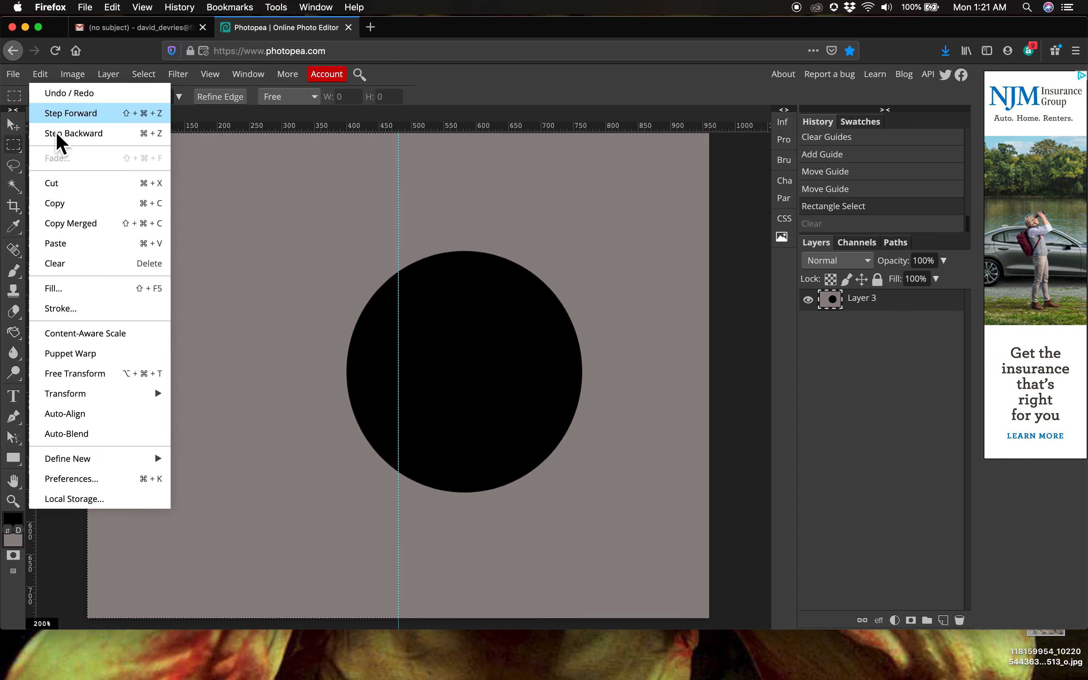
click(62, 207)
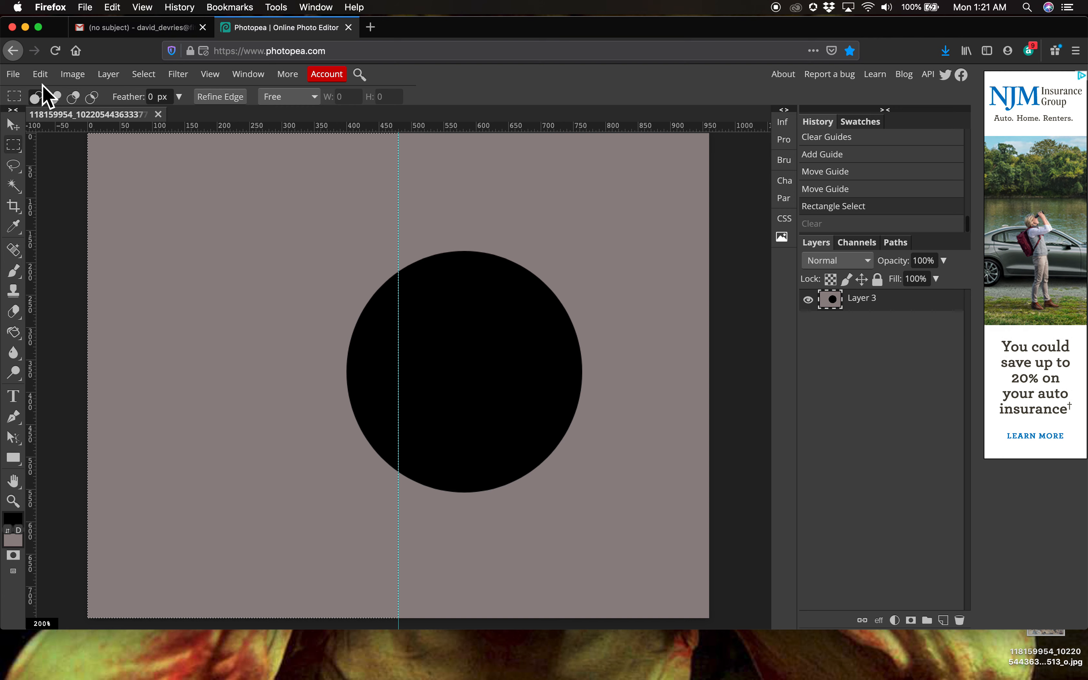
click(40, 74)
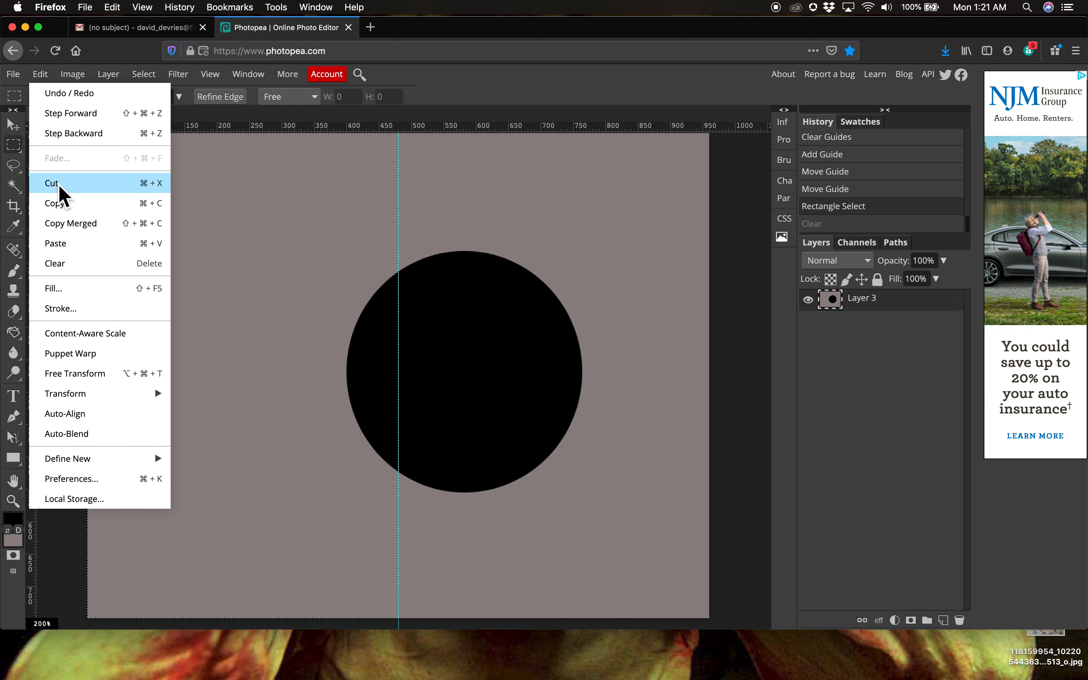
click(62, 205)
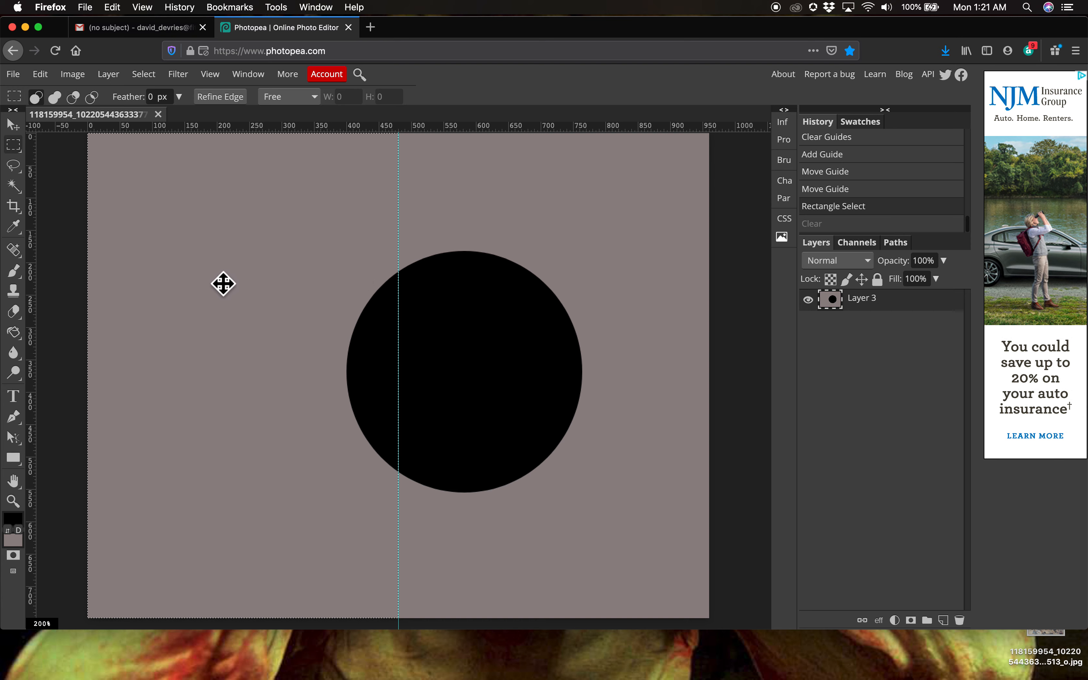
Step: Create a new 6.67 × 10.40 in project at 72 DPI with a white background and paste the copied half into it
click(14, 75)
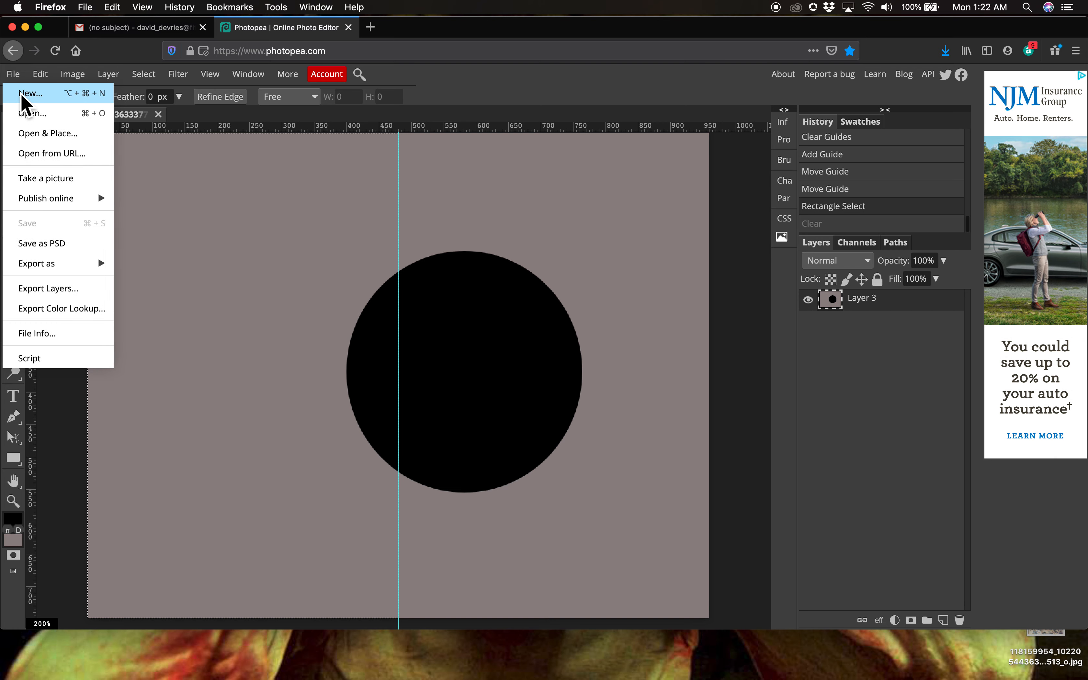
click(27, 93)
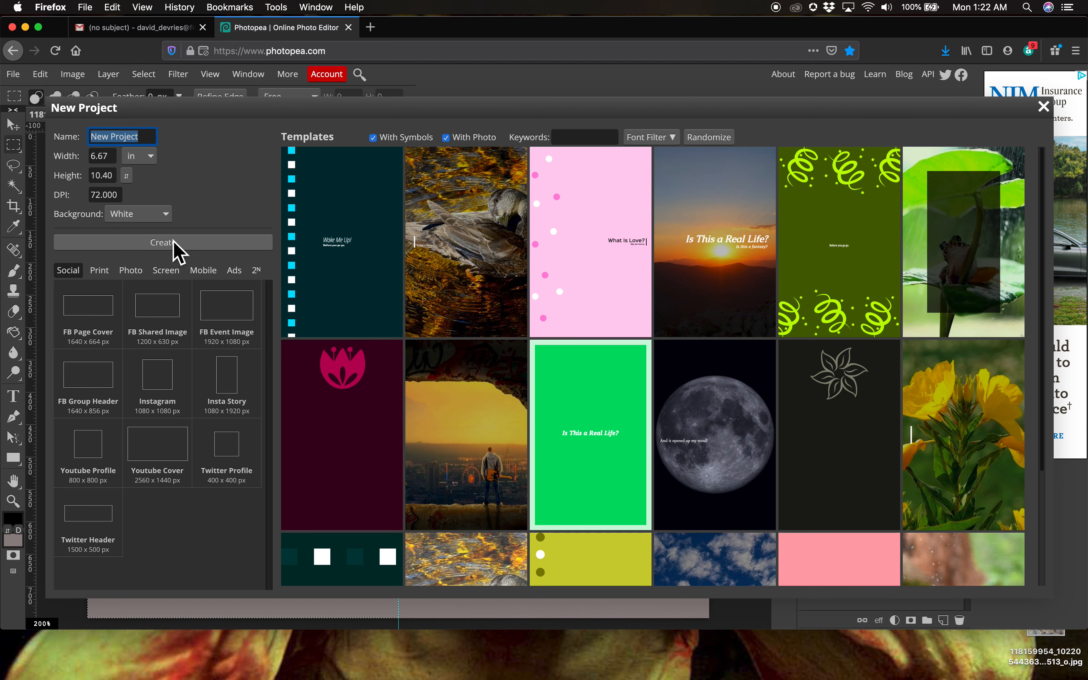
click(158, 246)
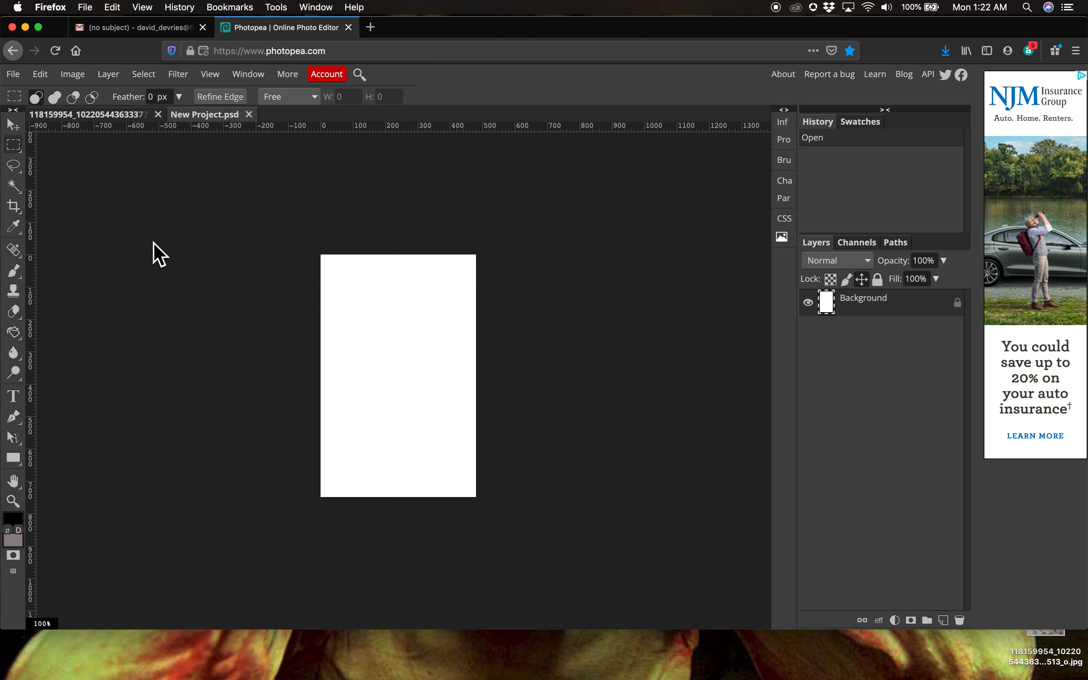
key(super+v)
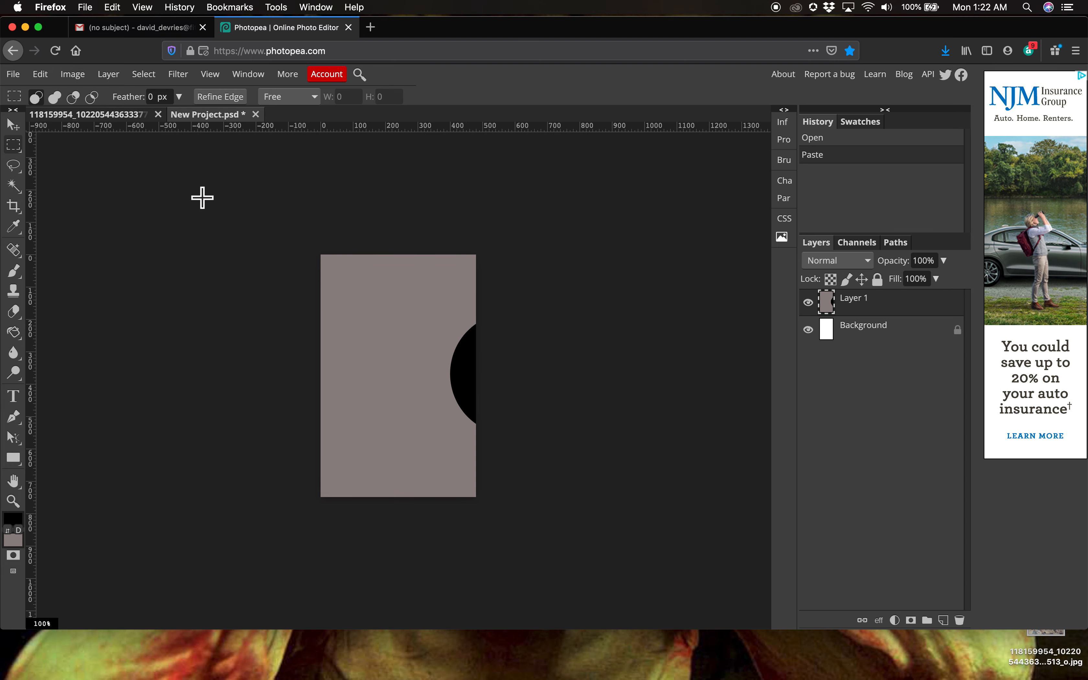
Step: Export the left-half project as a 480 × 749 px JPG at 70% quality and save the file
click(13, 74)
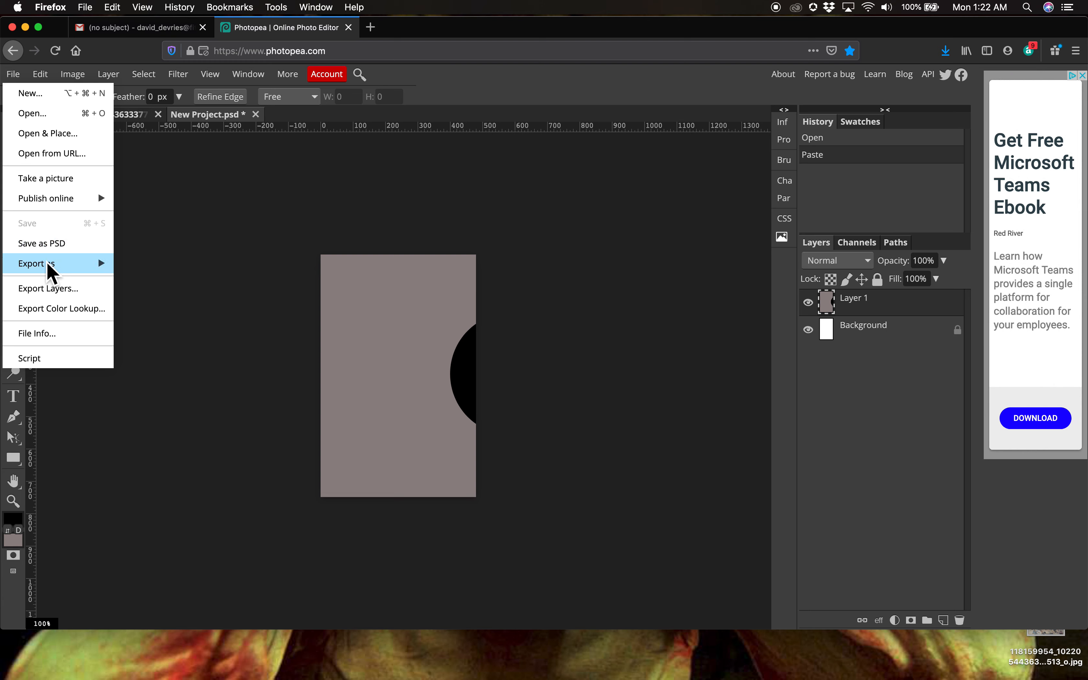
mouse_move(49, 265)
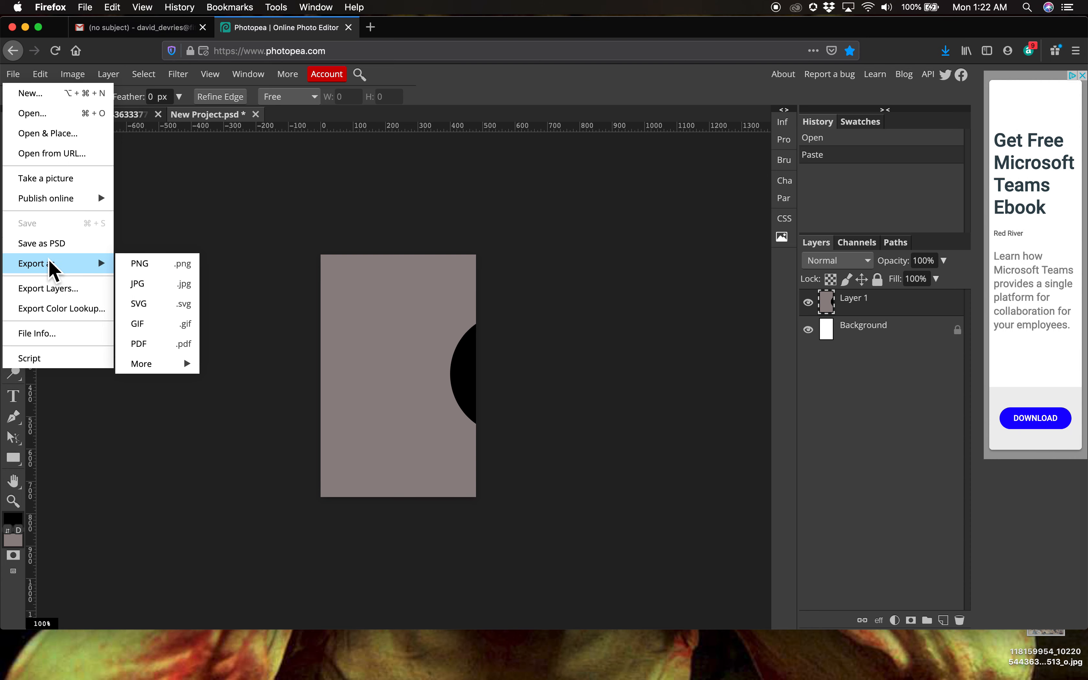
click(137, 287)
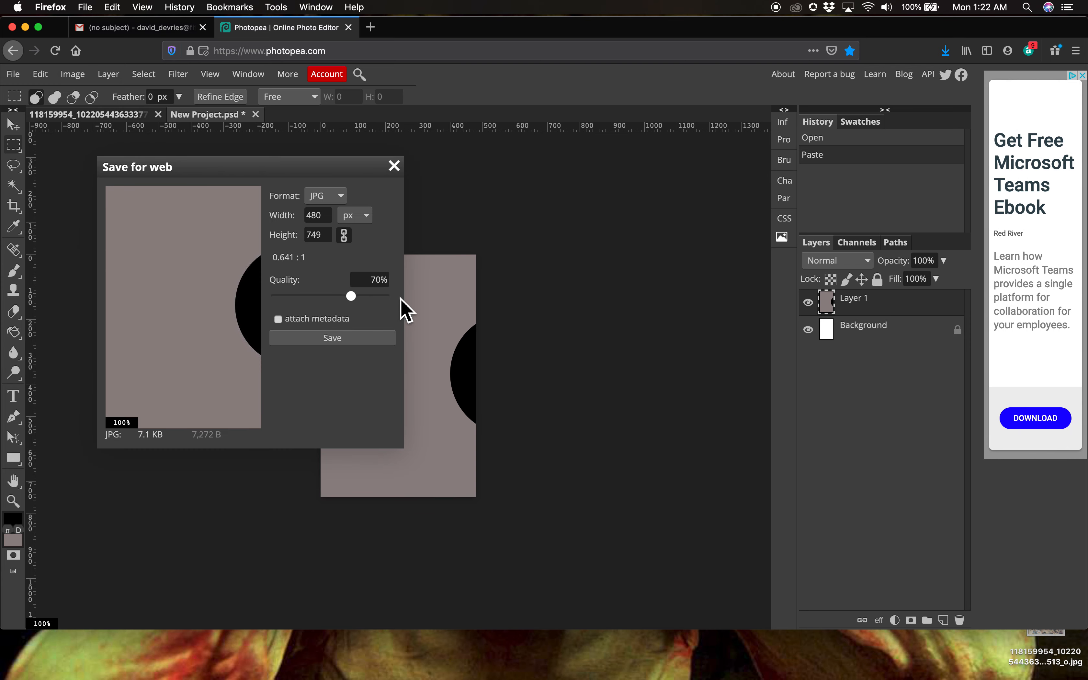
click(362, 340)
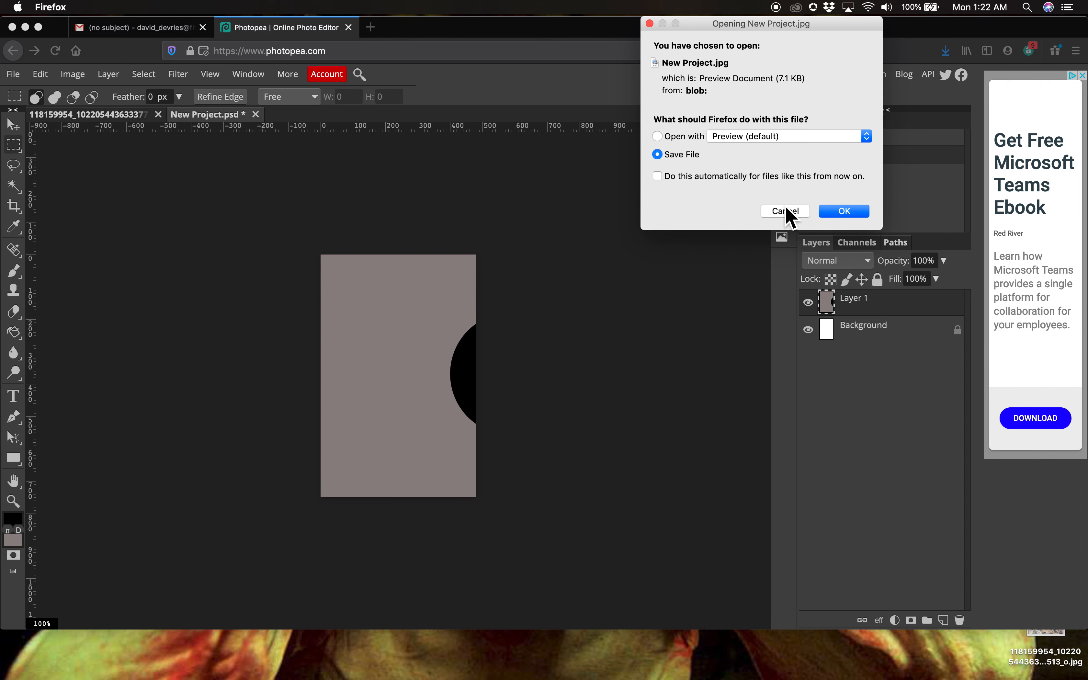
click(846, 212)
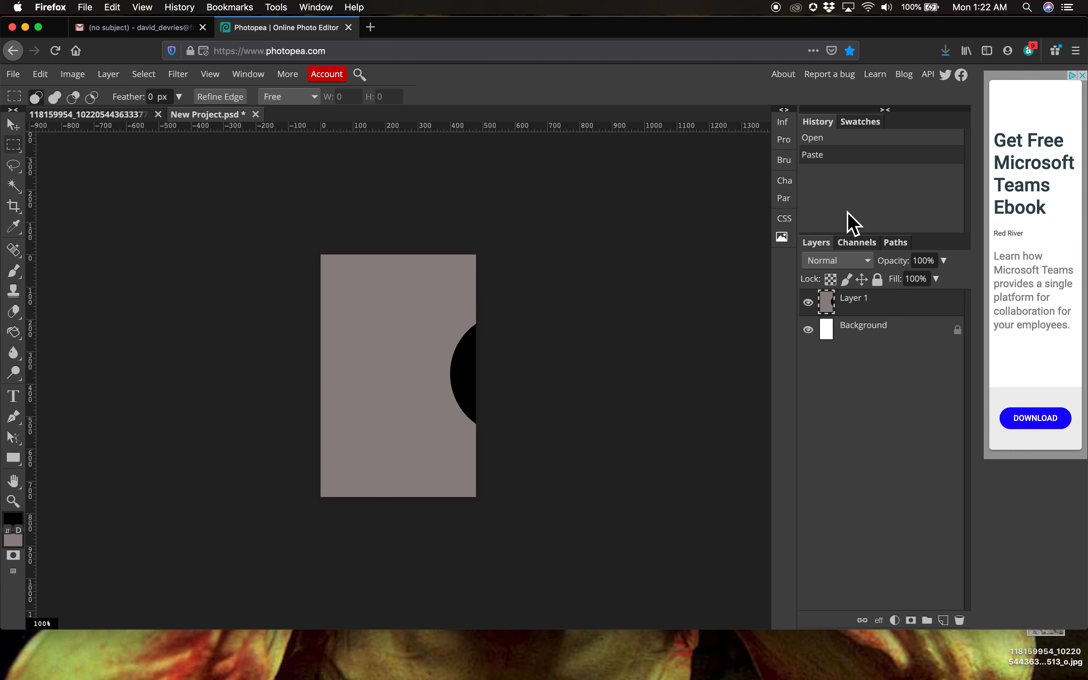
Step: Check the Downloads folder in Finder for the exported New Project.jpg and close the folder window
mouse_move(911, 661)
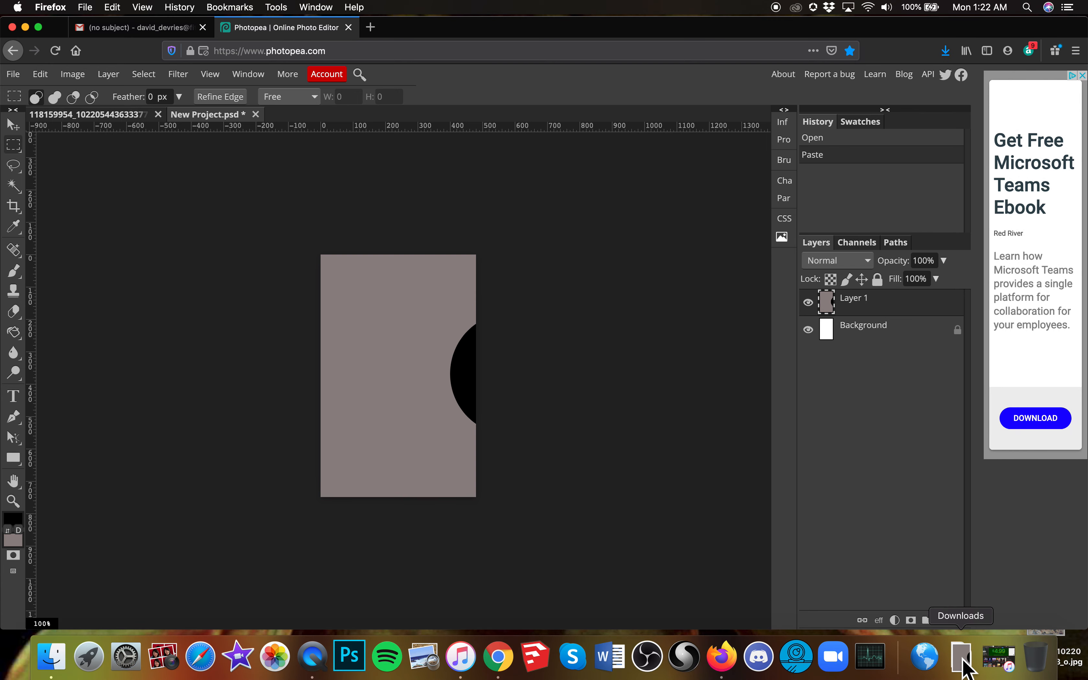
click(962, 661)
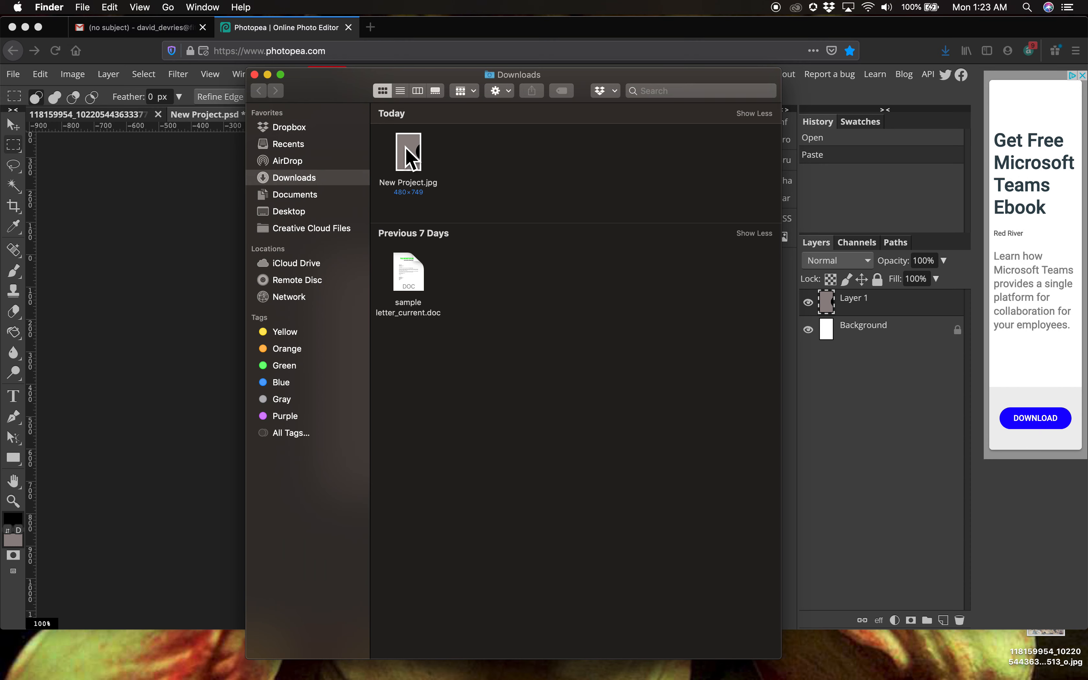
click(258, 75)
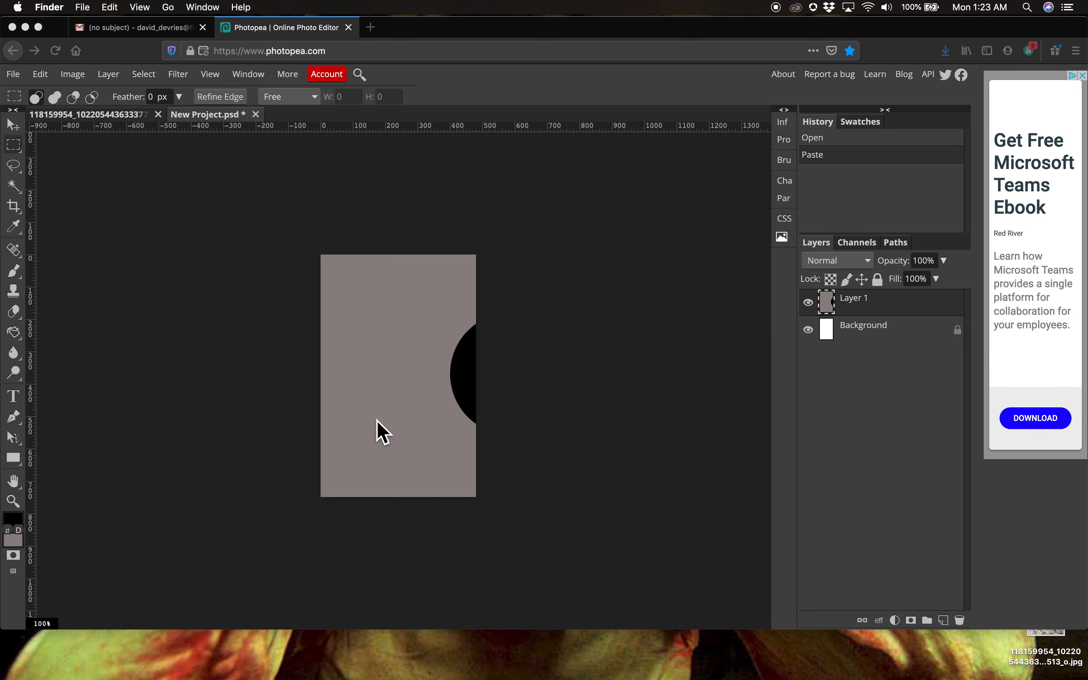
Step: Shift the existing selection in the original image to the right half, starting at the centre guide, and copy it
click(94, 127)
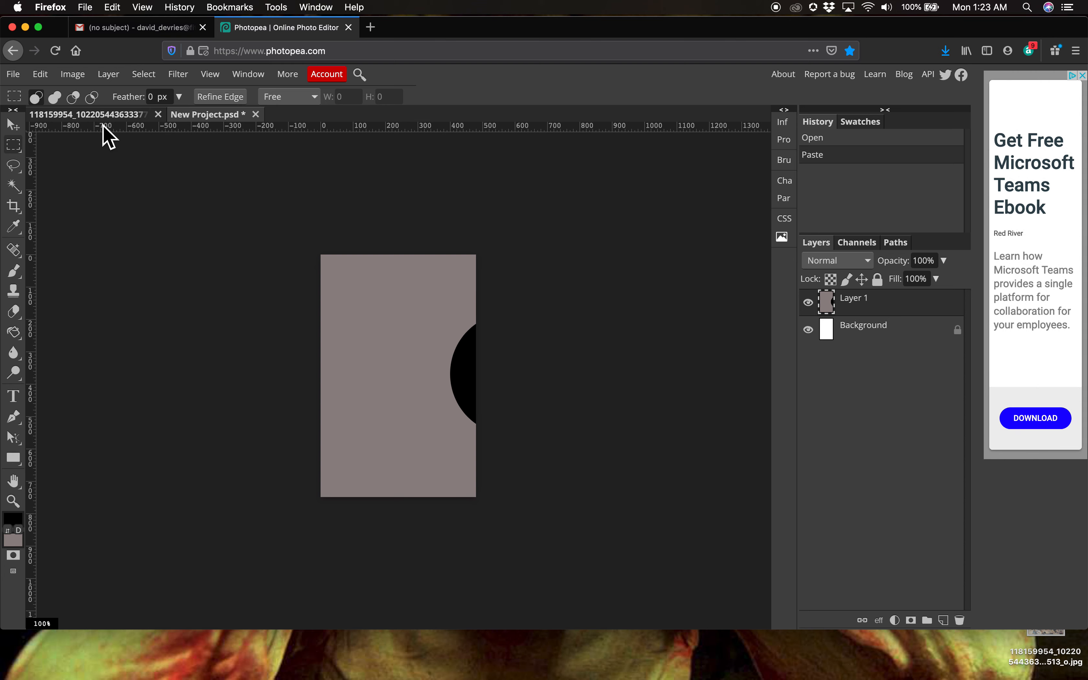
click(177, 115)
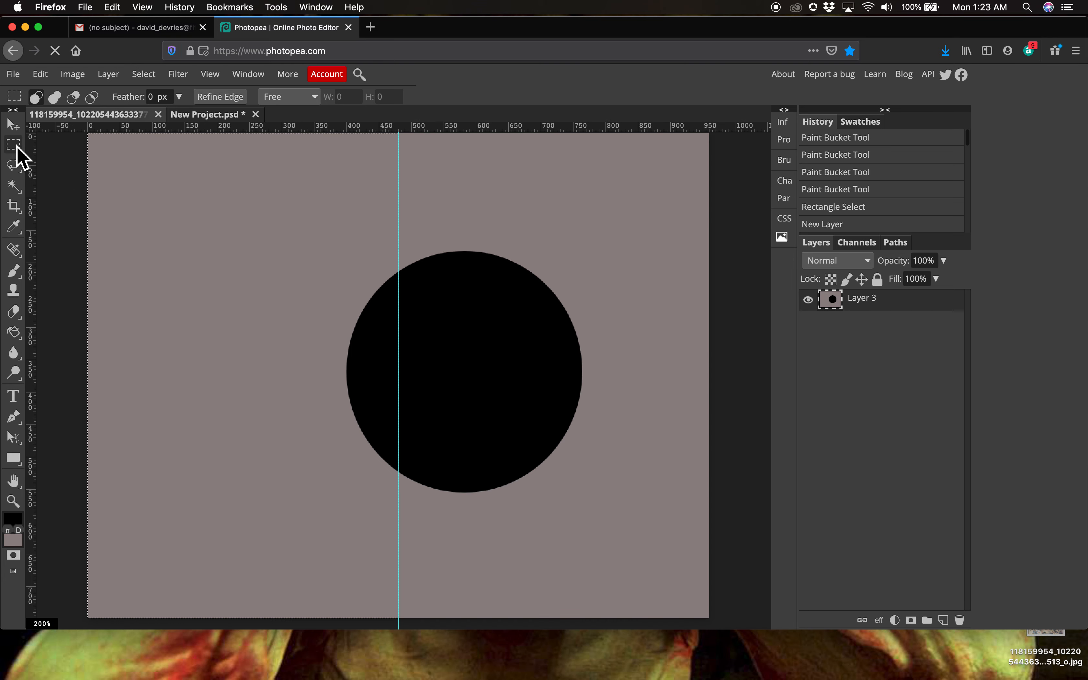
drag(218, 266, 516, 264)
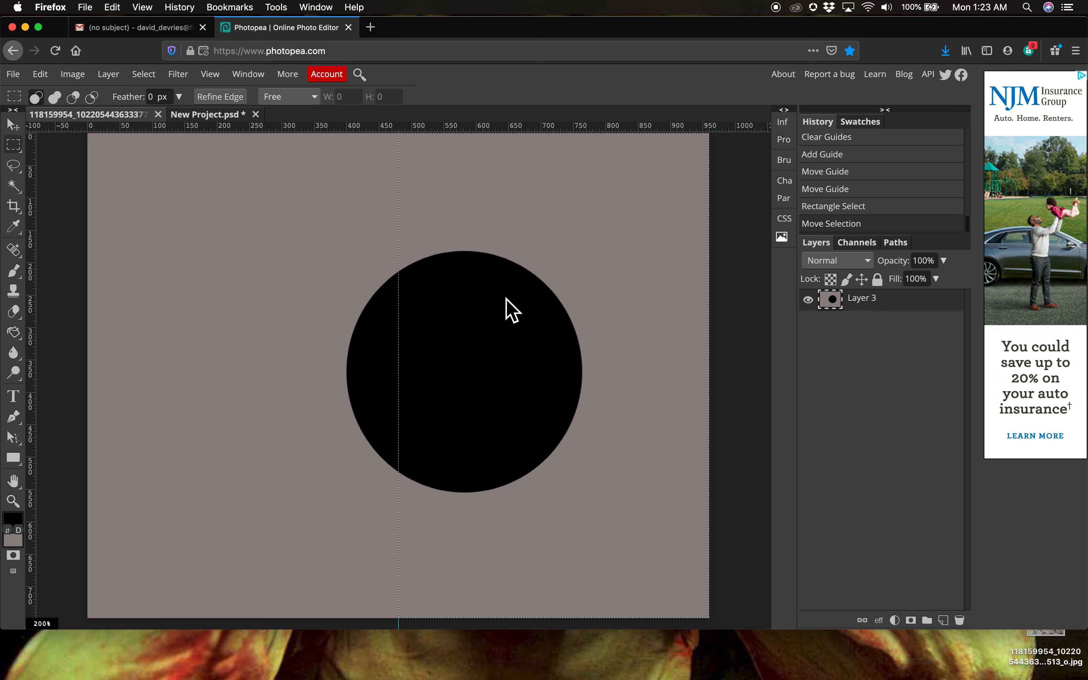
click(42, 74)
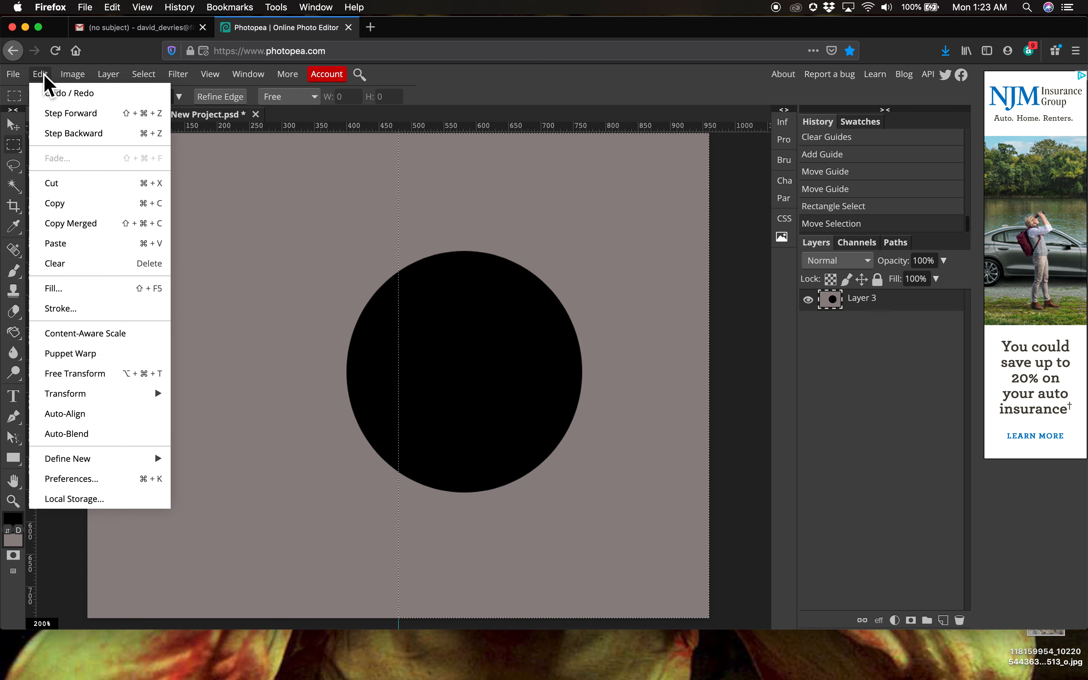
click(59, 204)
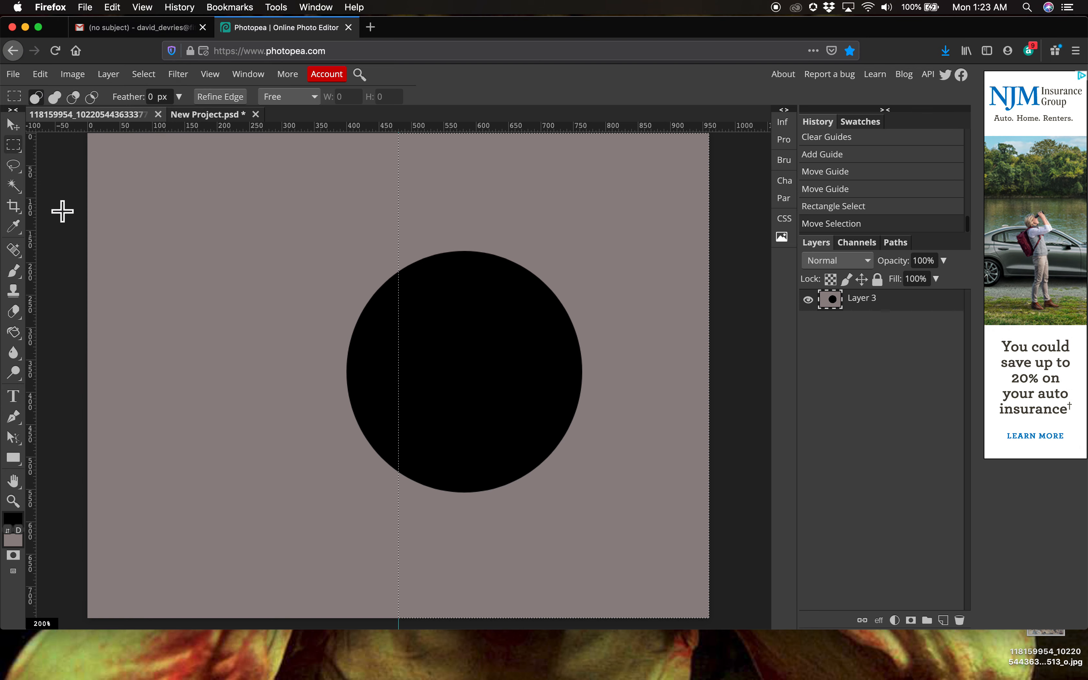
Step: Create a second 6.67 × 10.40 in project at 72 DPI with a white background and paste the copied right half
click(14, 75)
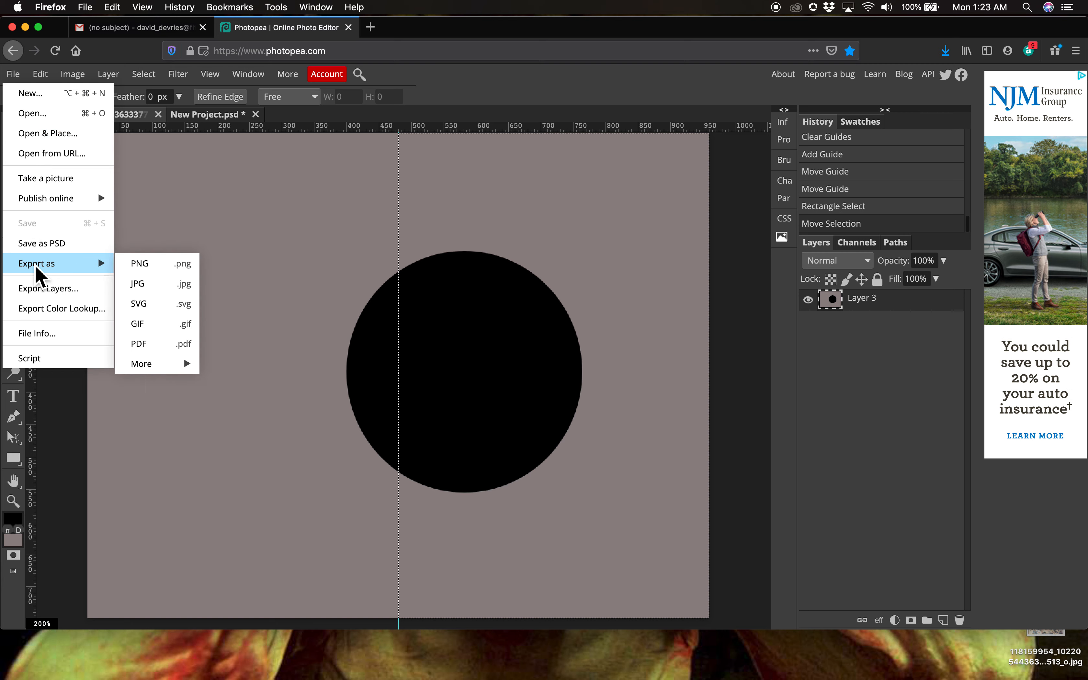
click(28, 96)
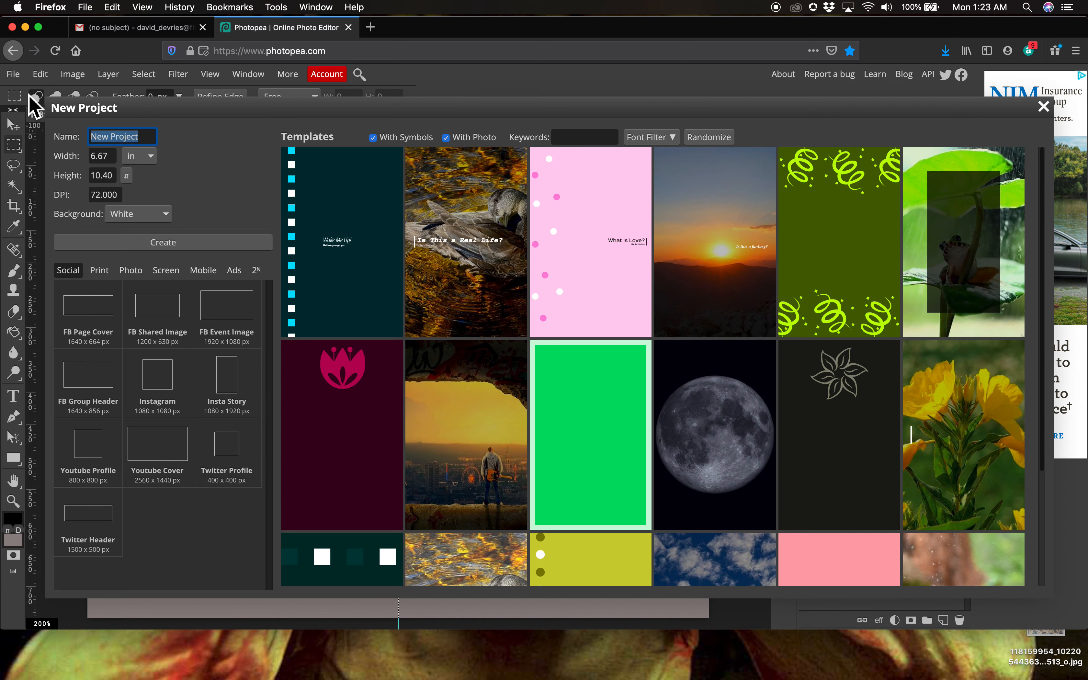
click(177, 247)
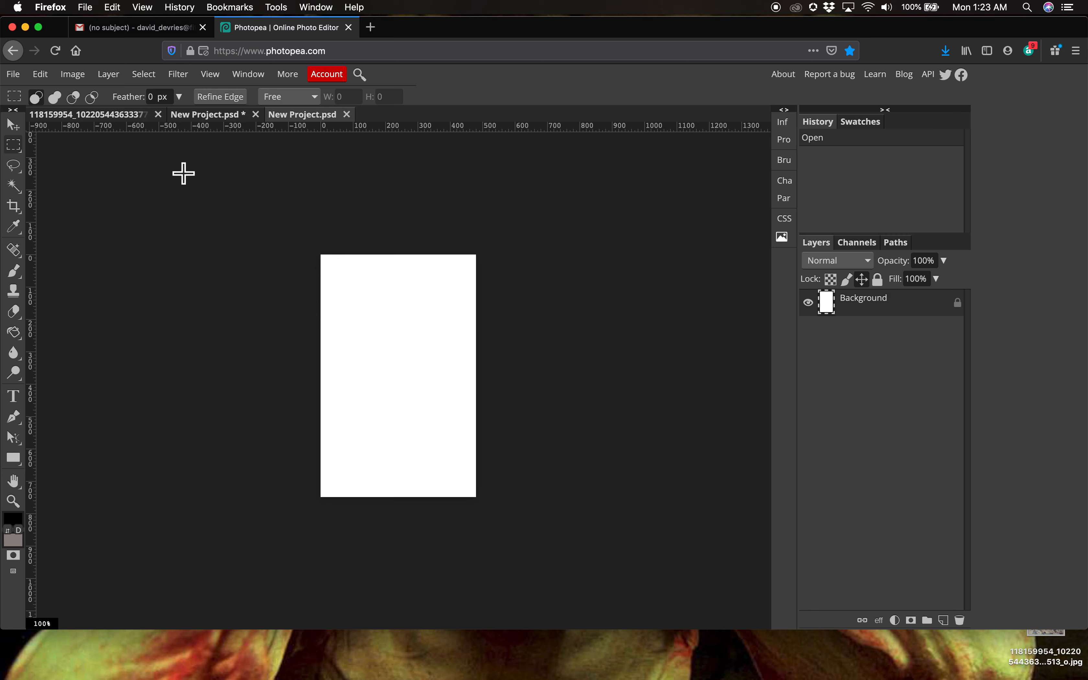
click(40, 75)
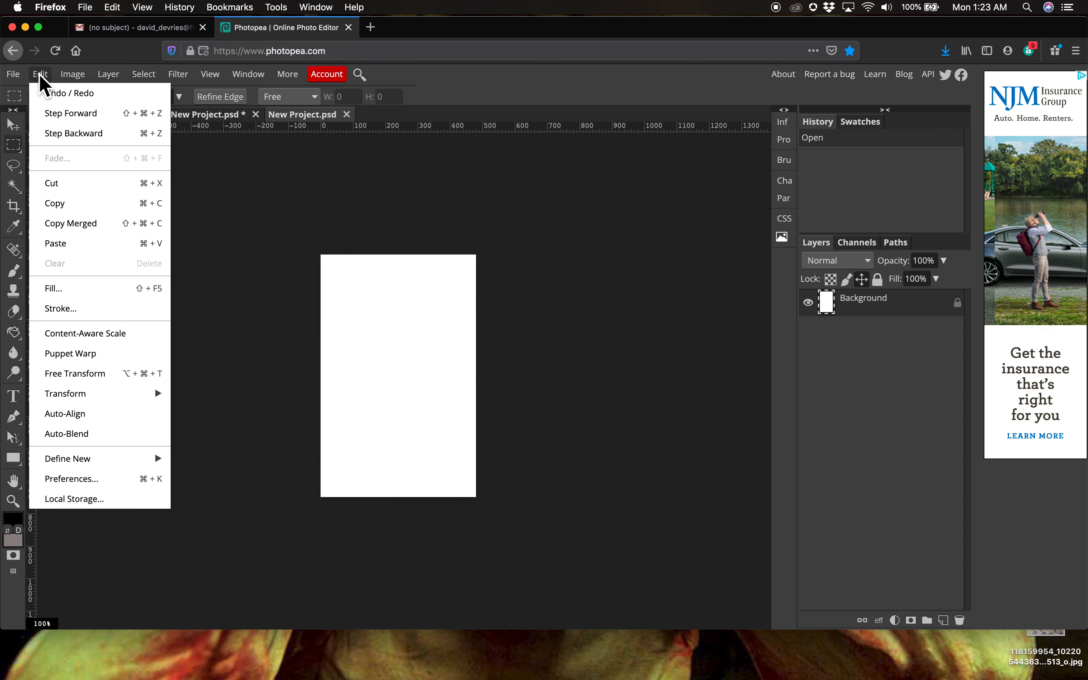
click(61, 247)
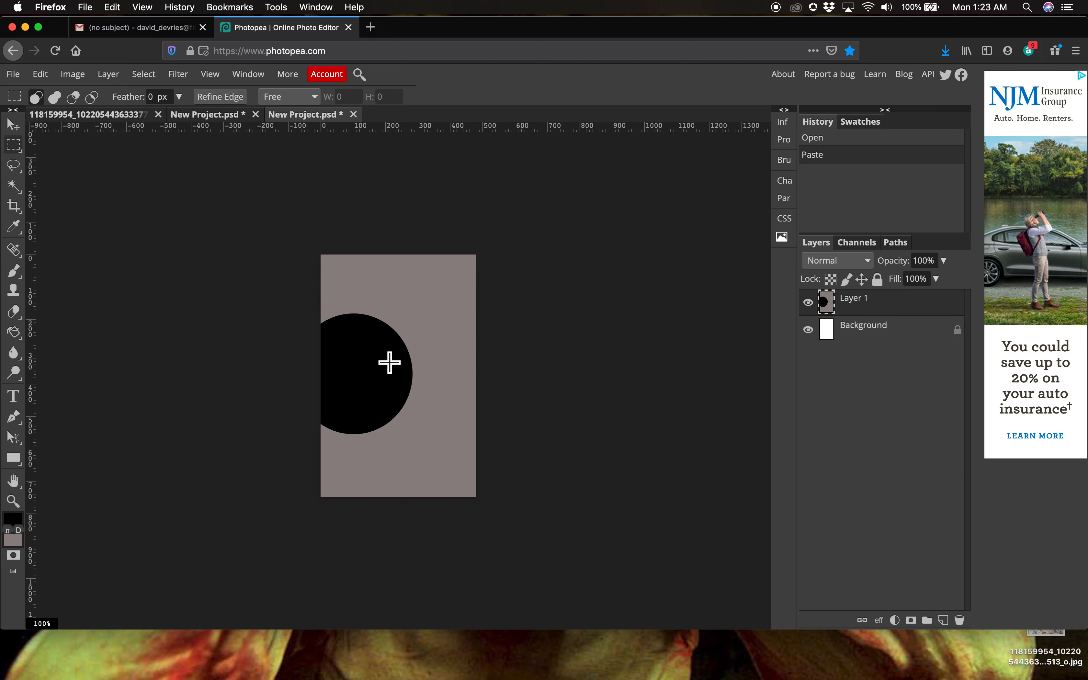
Step: Export the right-half project as a 480 × 749 px JPG at 70% quality and save the file
click(15, 77)
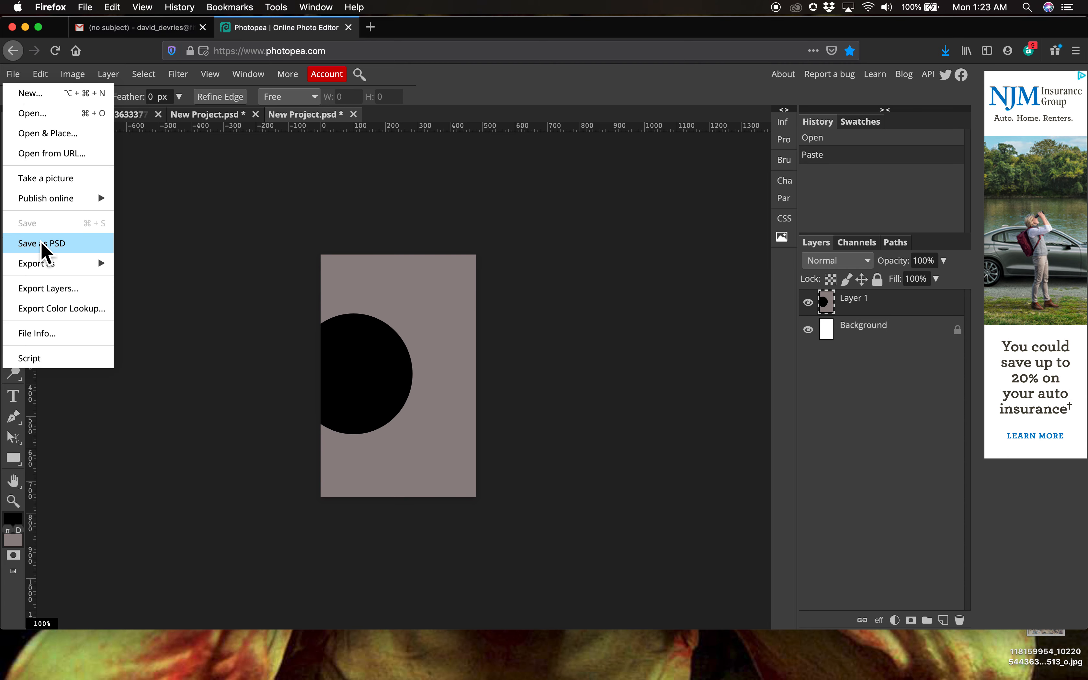
mouse_move(43, 267)
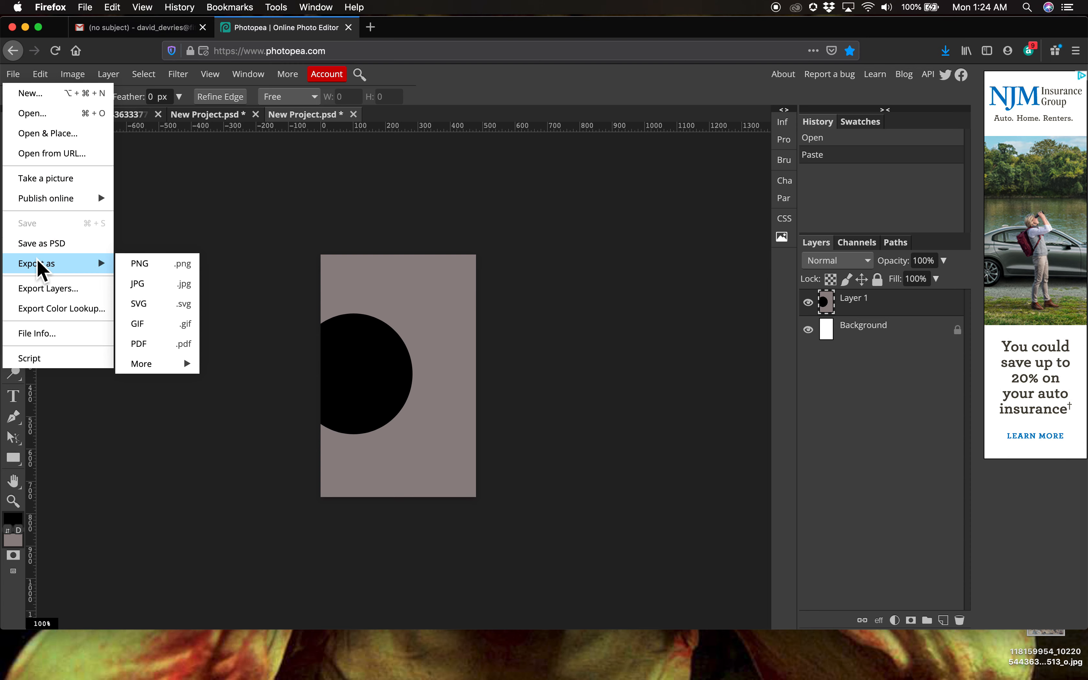
click(139, 284)
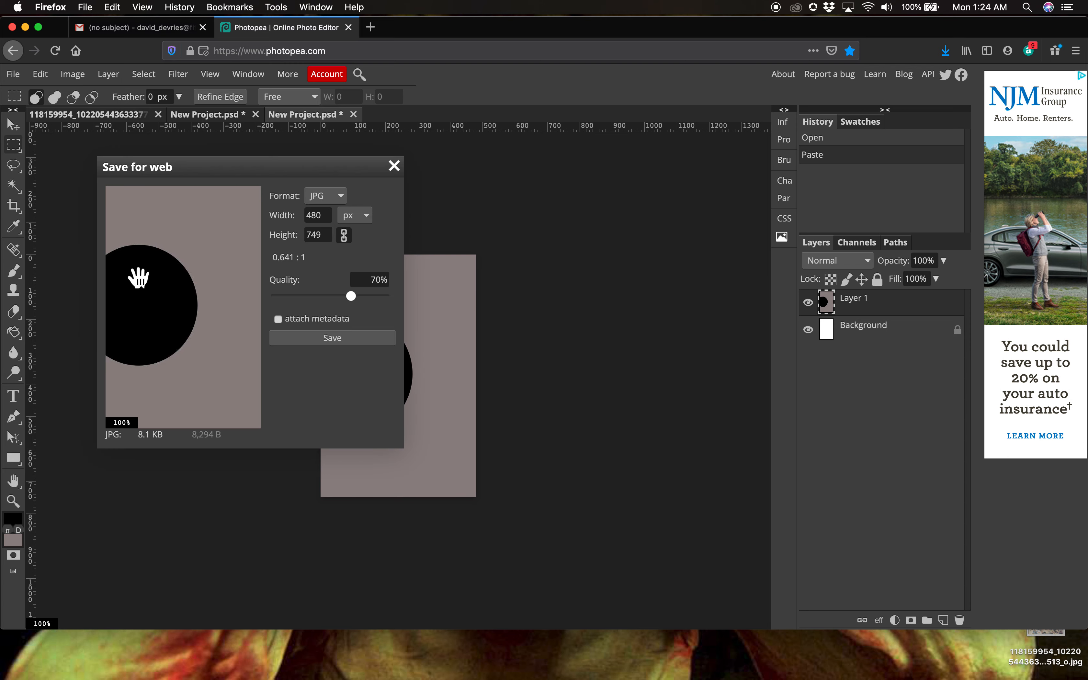
click(365, 339)
click(855, 220)
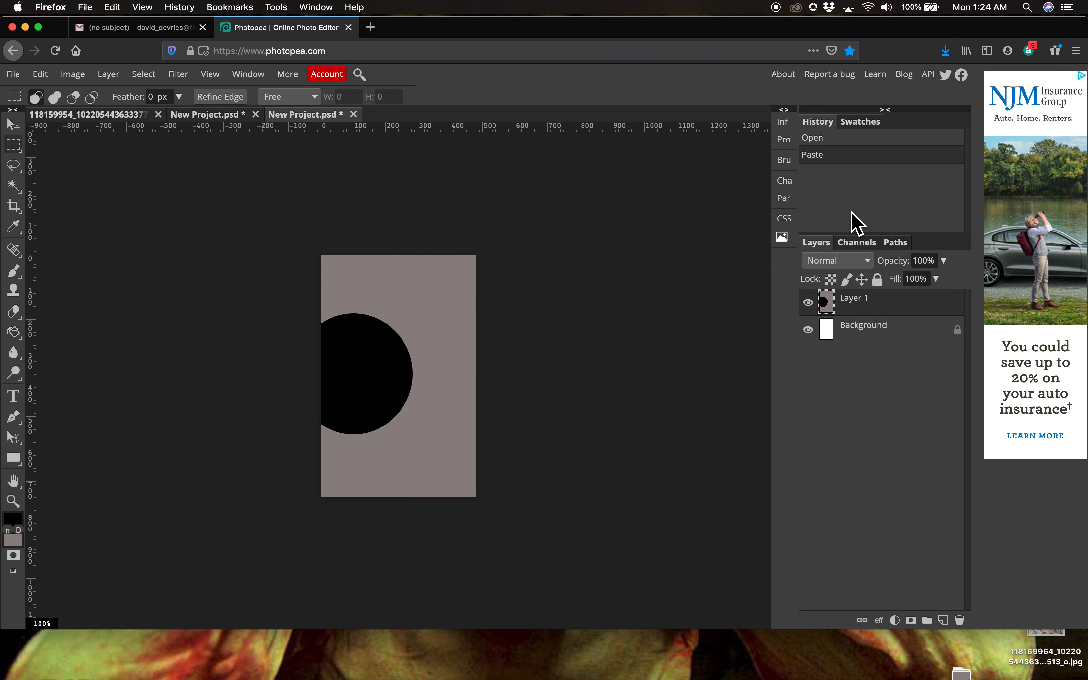
Step: Open the left-half New Project.jpg from the Downloads folder in Preview and bring up its print settings
click(976, 648)
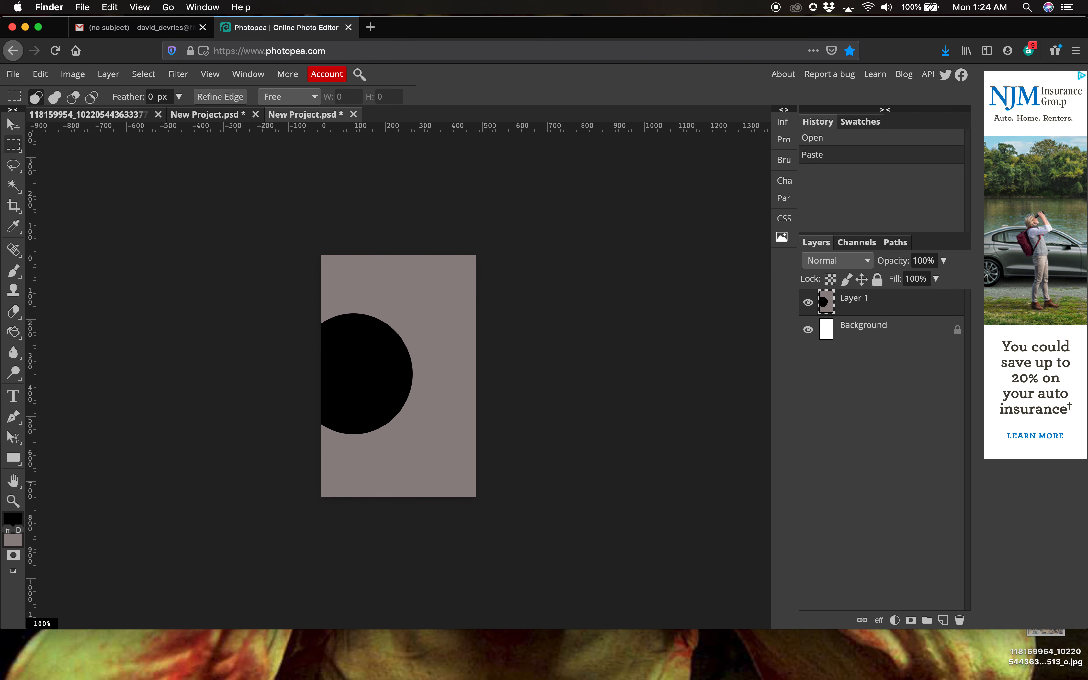
click(962, 657)
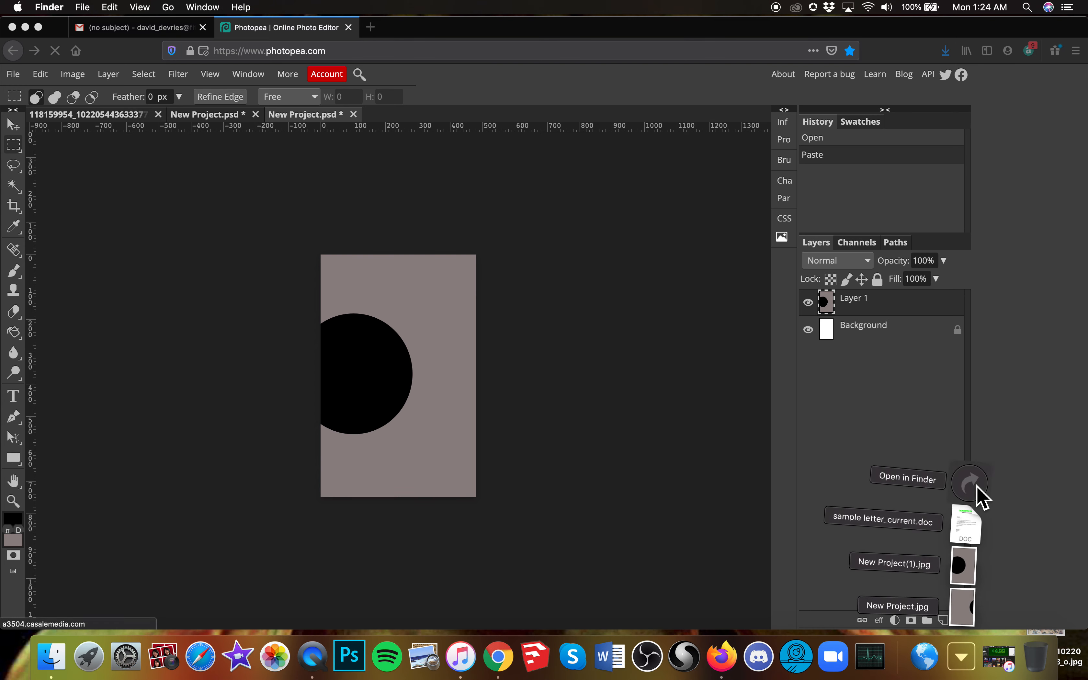
click(971, 483)
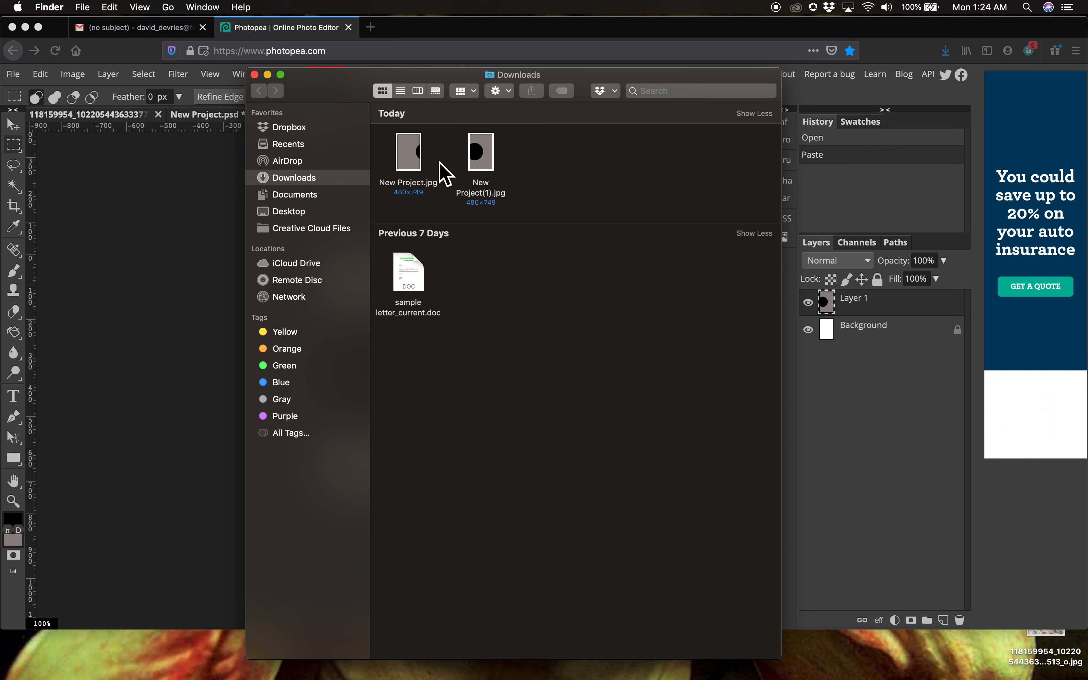
double_click(409, 151)
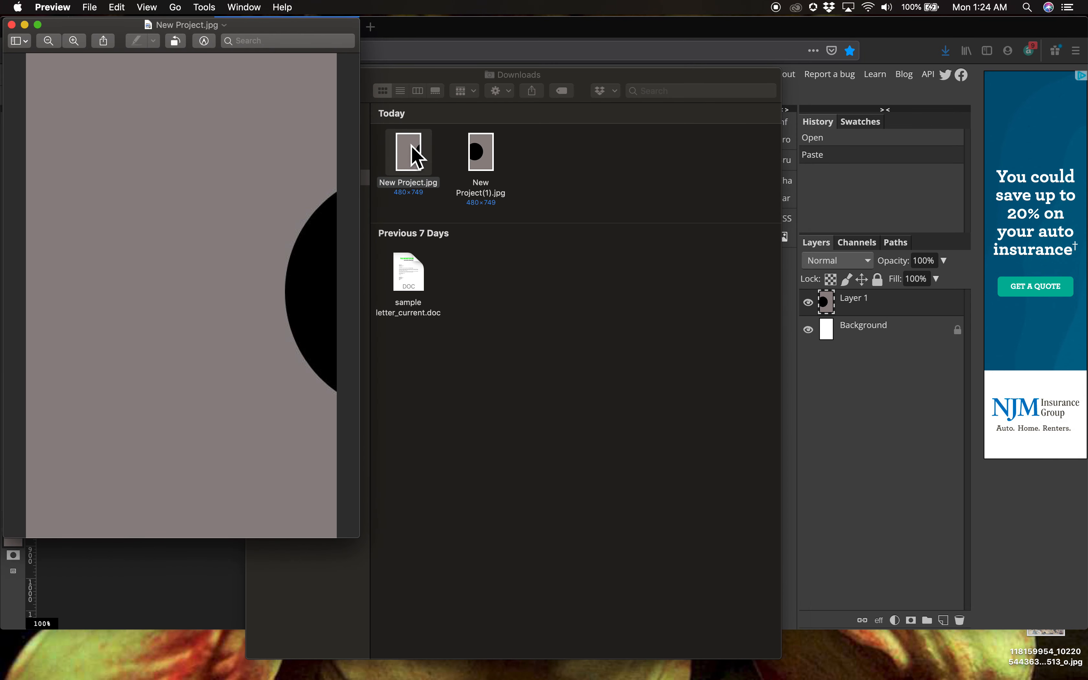
click(90, 7)
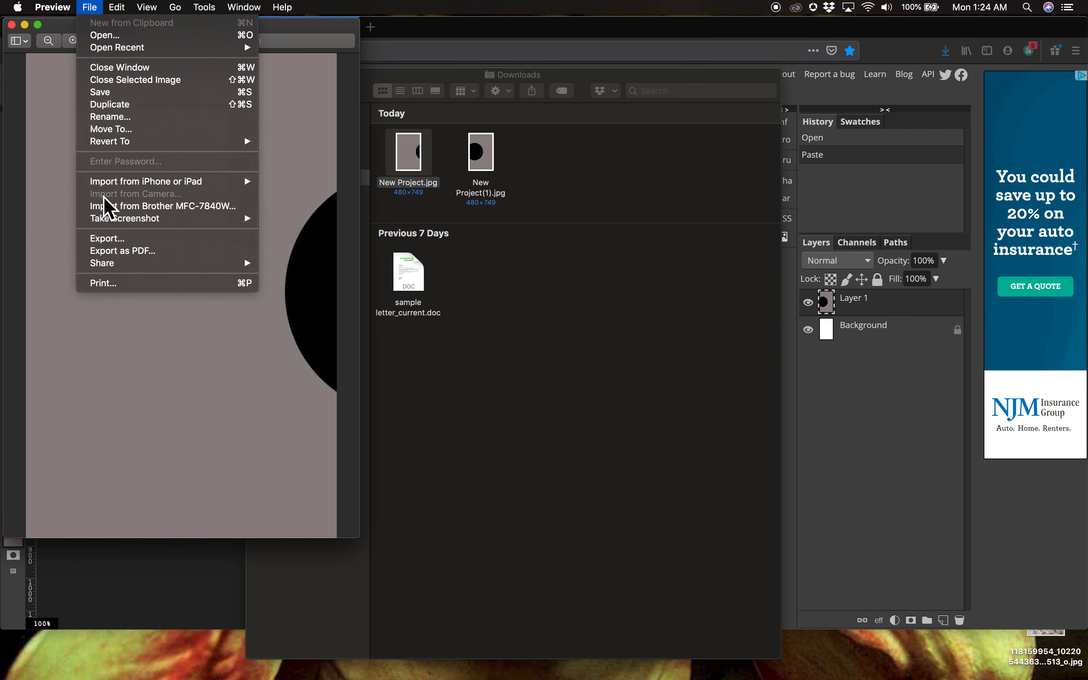
click(101, 283)
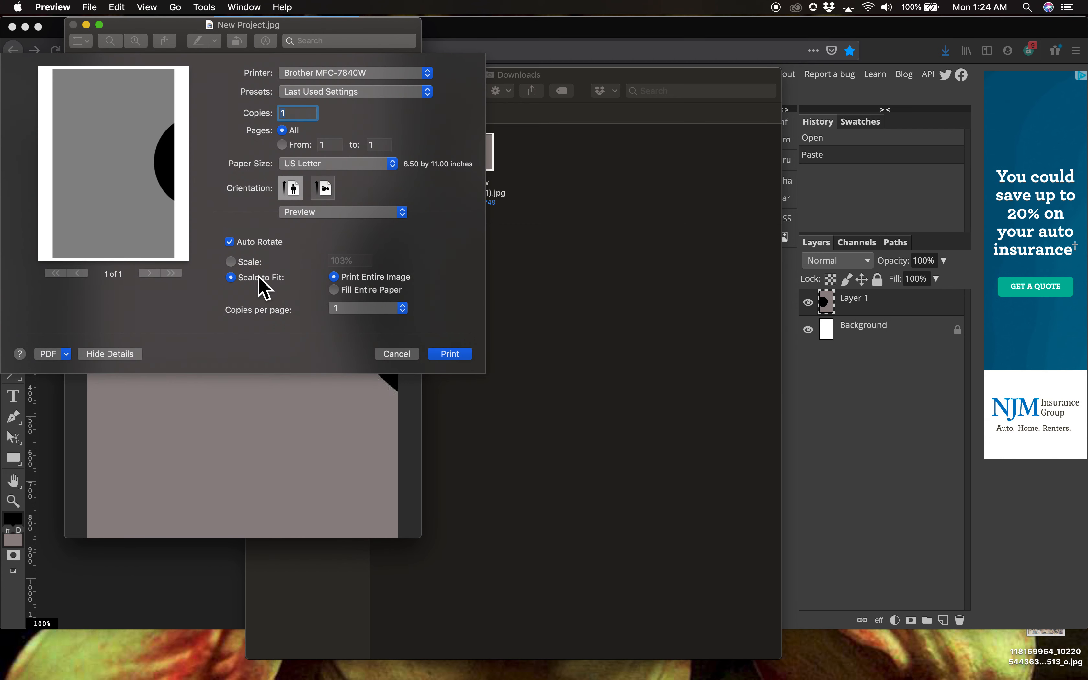
Step: Try printing with the Scale option at 103% in landscape orientation, comparing it with portrait
click(240, 265)
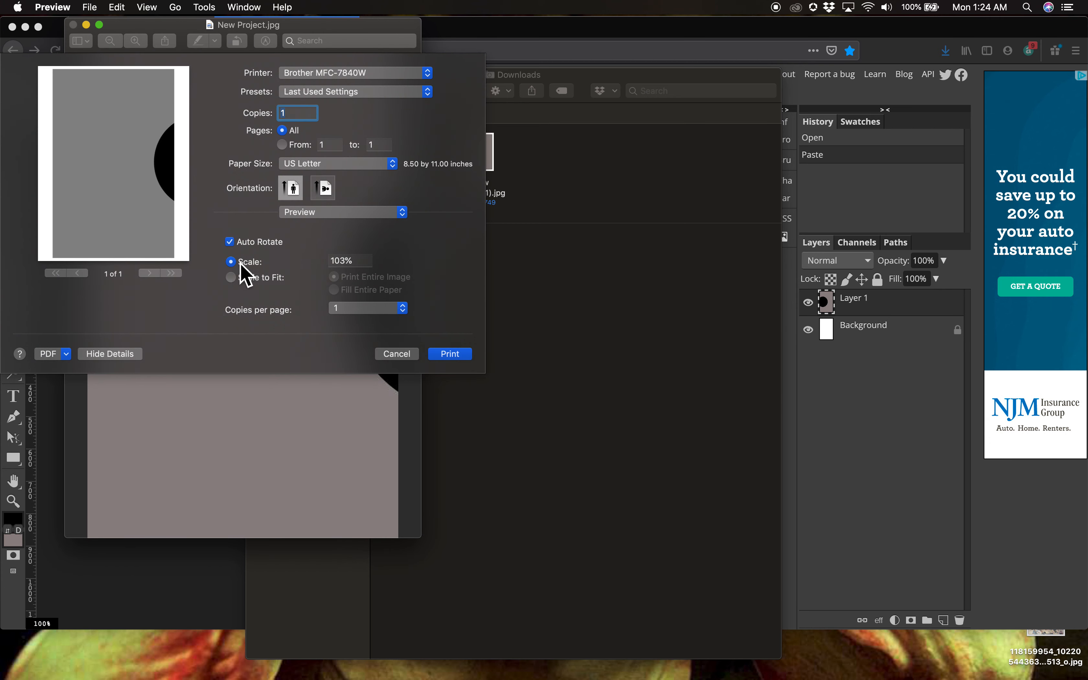
click(324, 191)
click(291, 197)
click(325, 187)
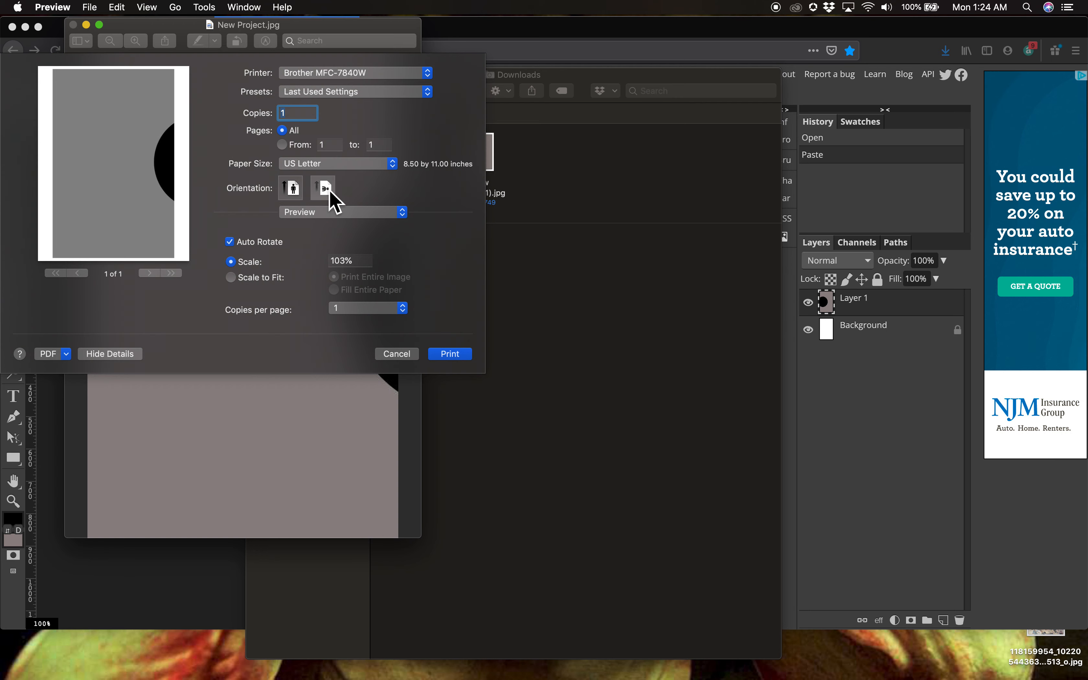
click(294, 189)
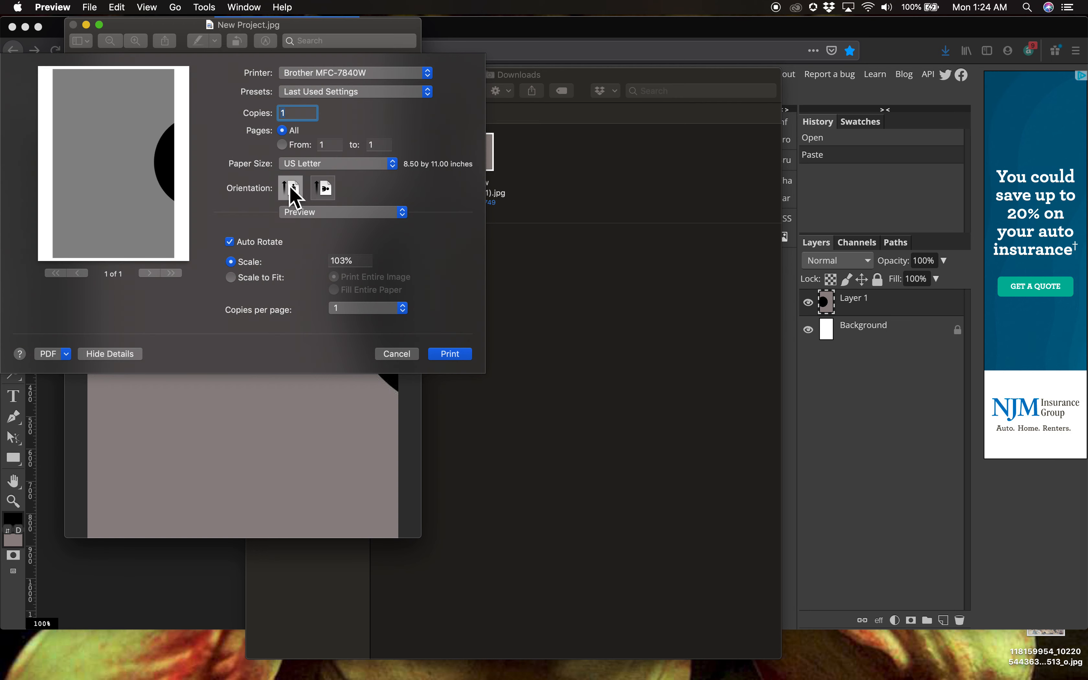
click(325, 189)
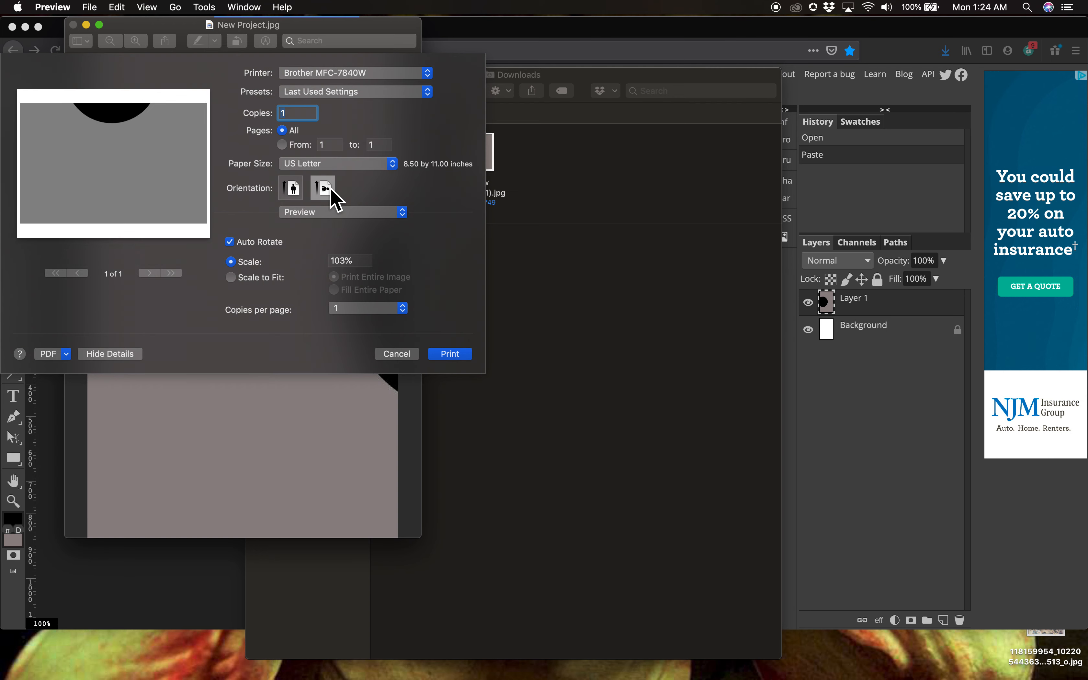
Step: Set the print to Scale to Fit with Print Entire Image, in portrait orientation on US Letter paper
click(231, 278)
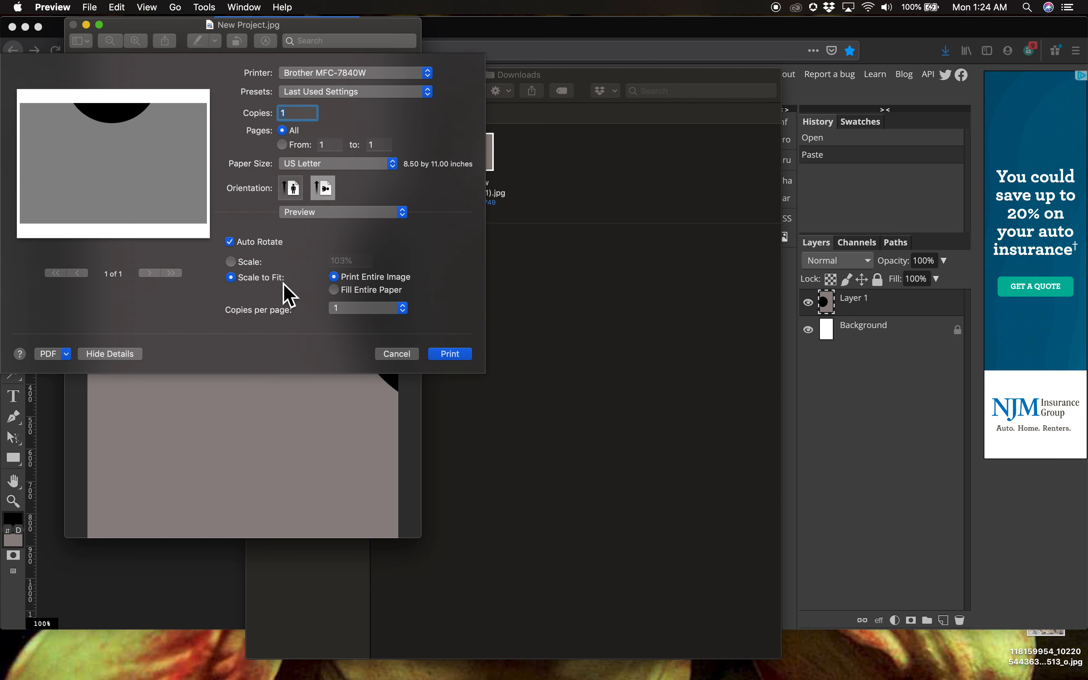
click(294, 193)
click(325, 189)
click(289, 189)
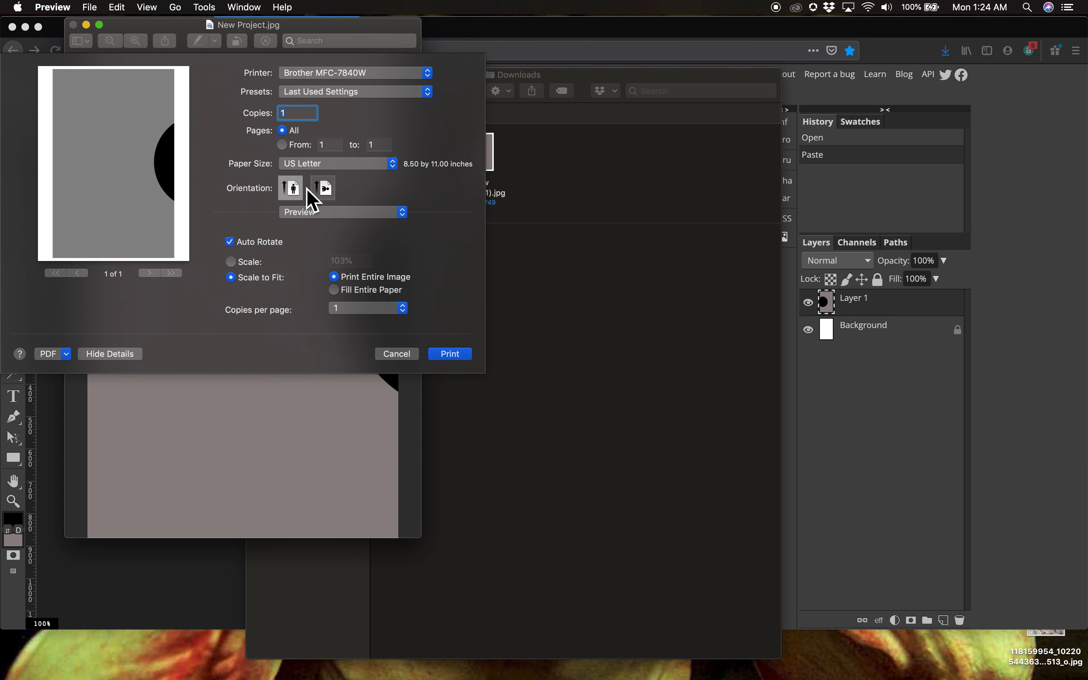
click(325, 188)
click(292, 191)
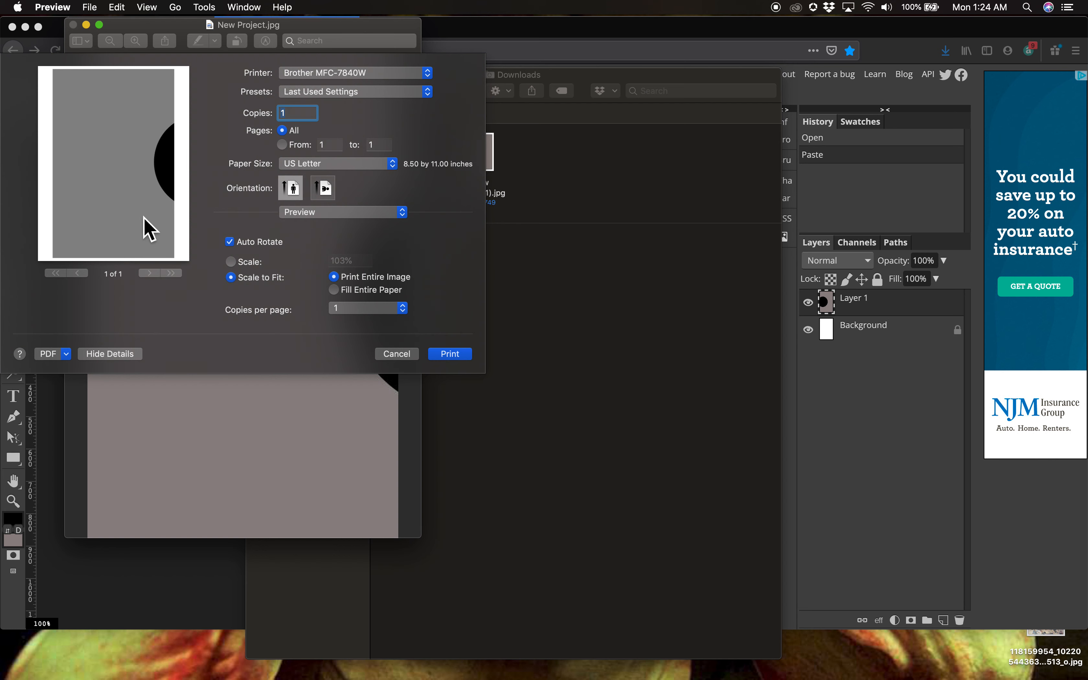
Step: Print one copy of the left-half New Project.jpg with the current settings and close its window
click(452, 355)
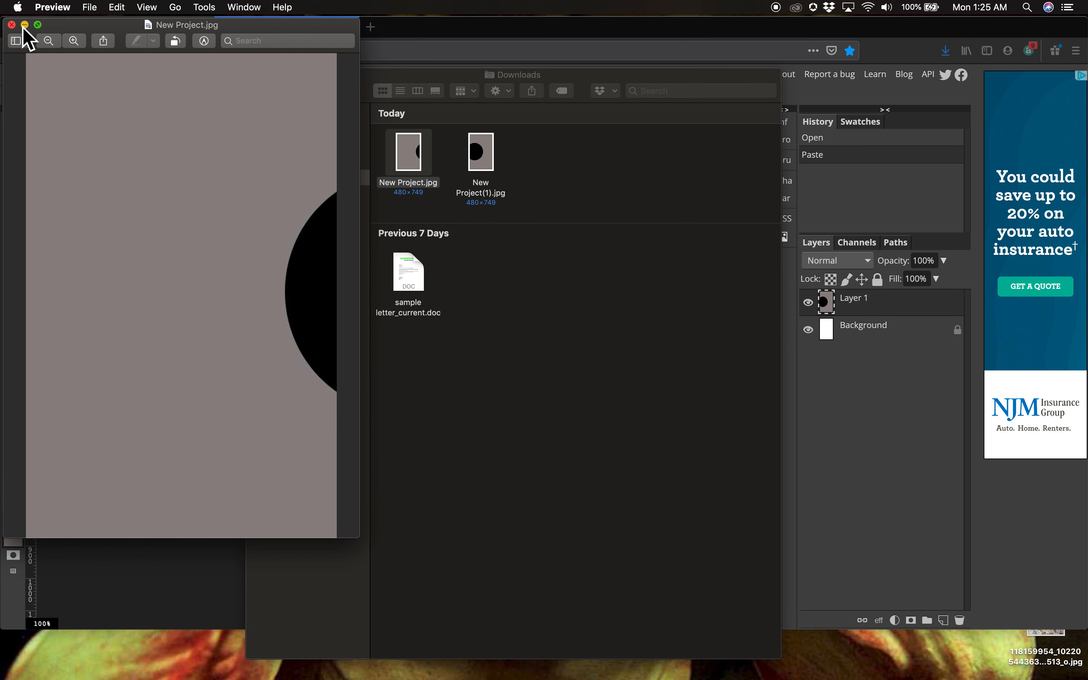
click(12, 25)
Step: Open the right-half New Project(1).jpg from Downloads, print one copy using Scale to Fit on portrait US Letter, and close it
double_click(488, 163)
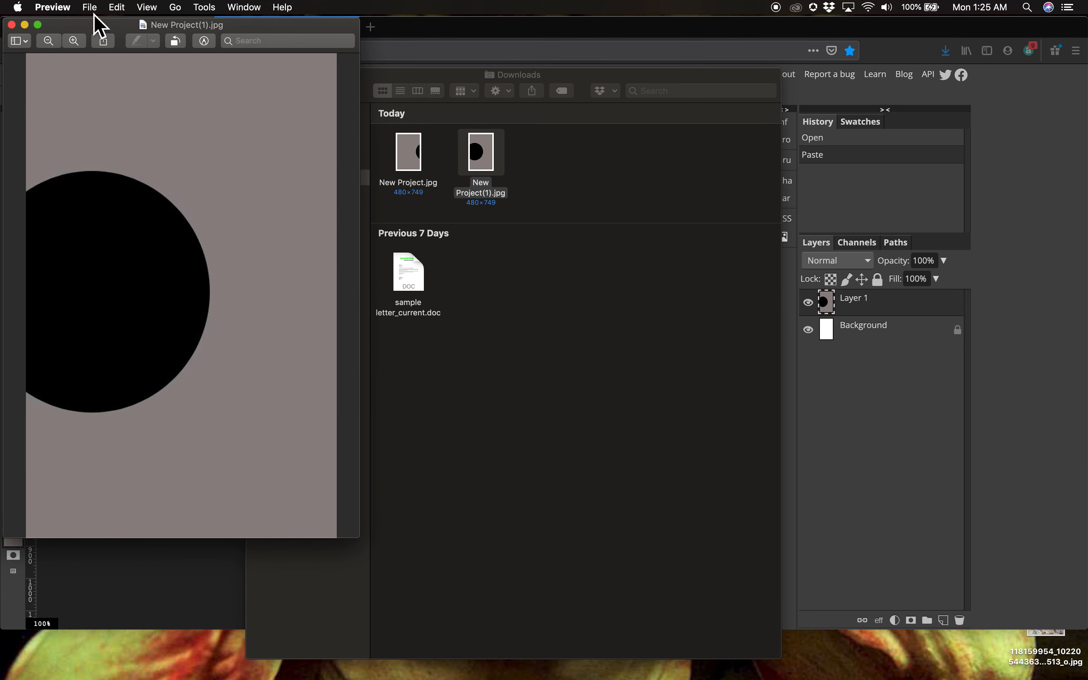
click(90, 7)
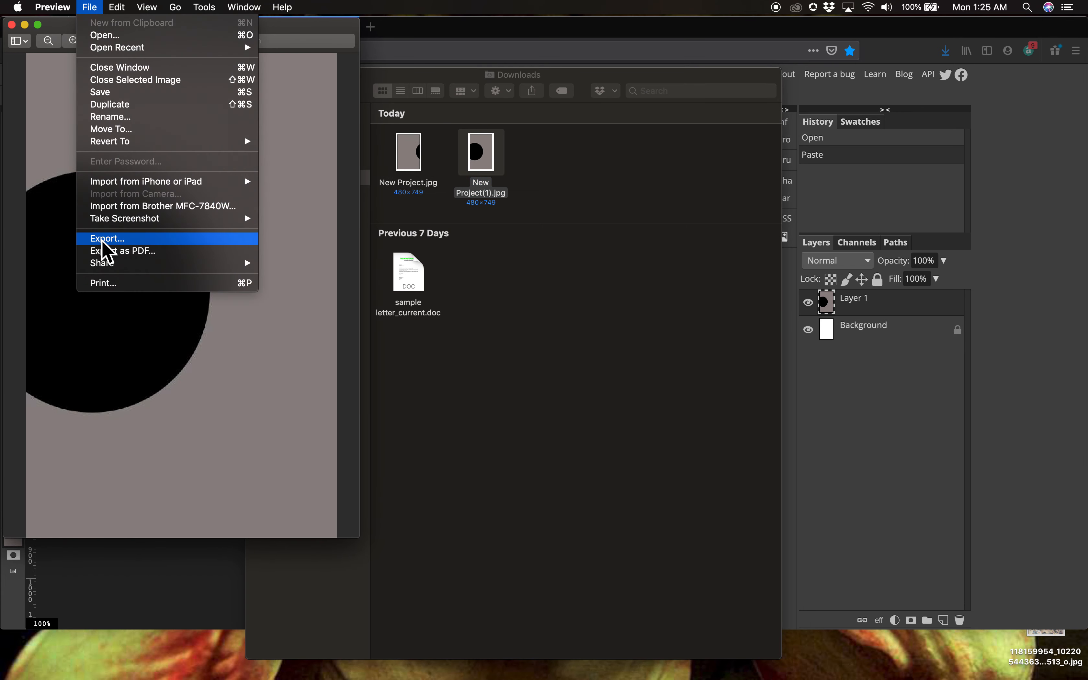
click(103, 284)
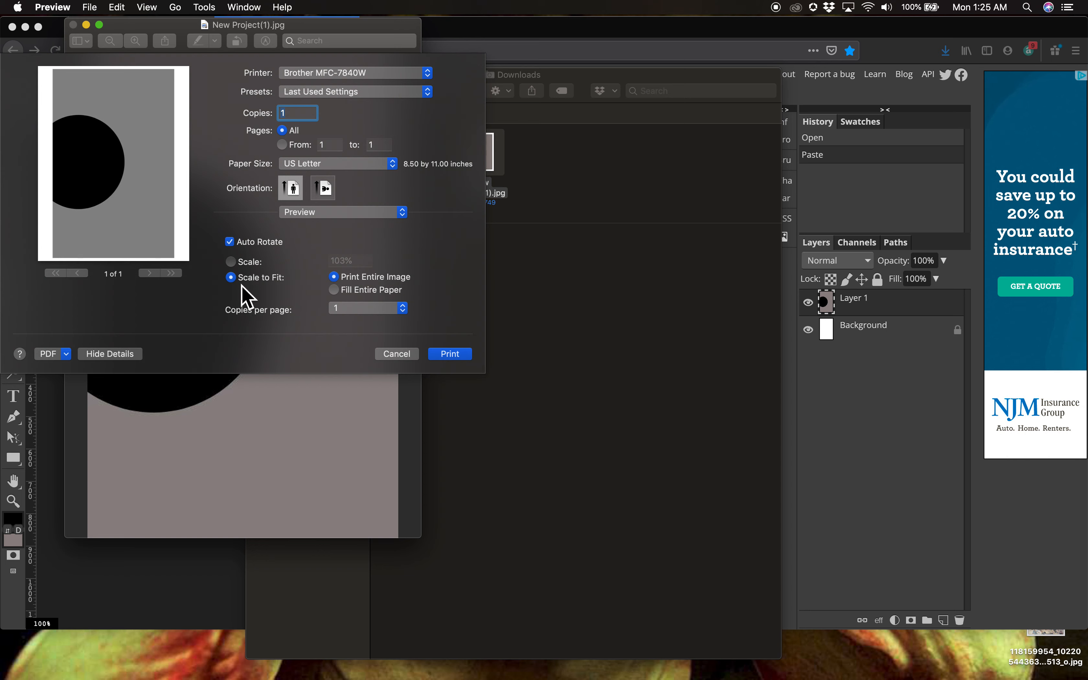
click(448, 356)
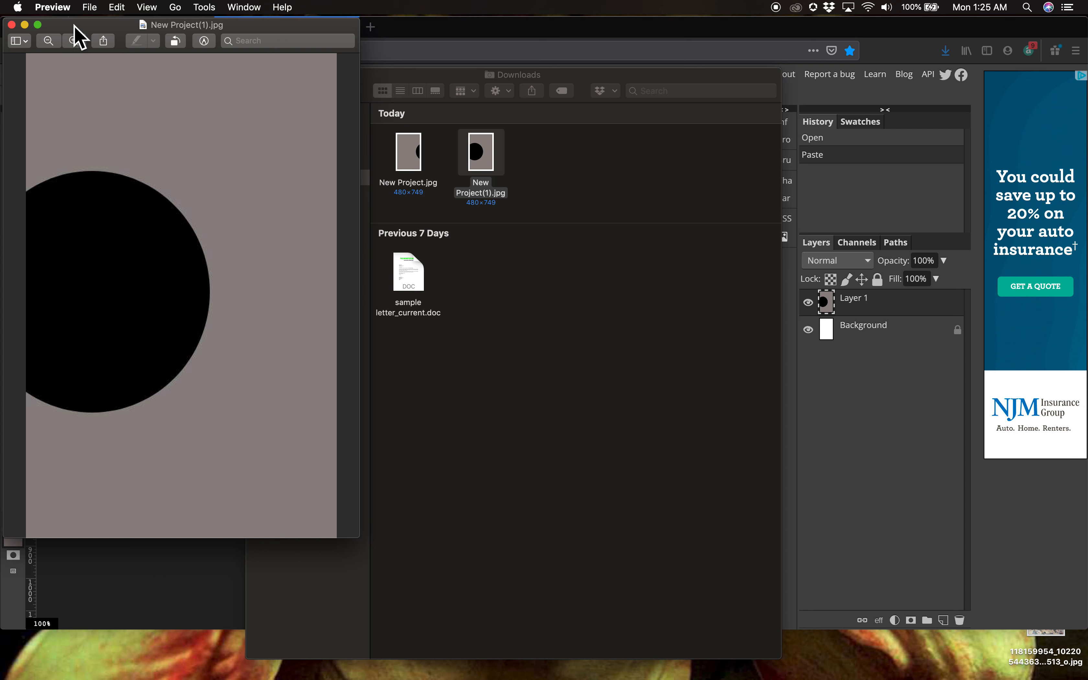
click(12, 26)
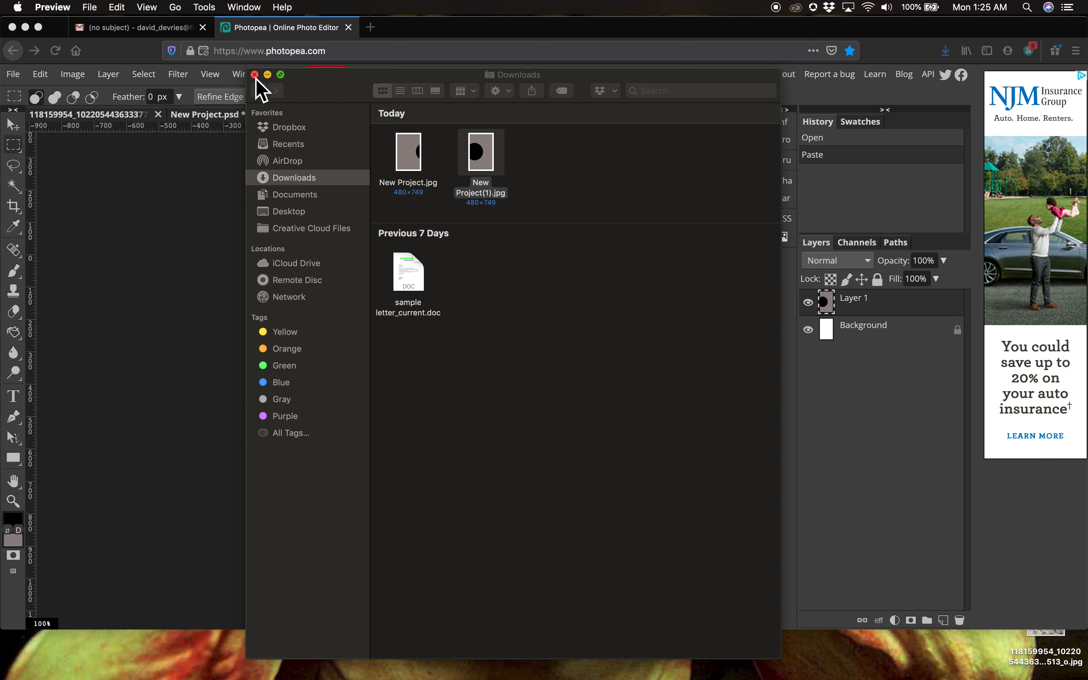
mouse_move(387, 678)
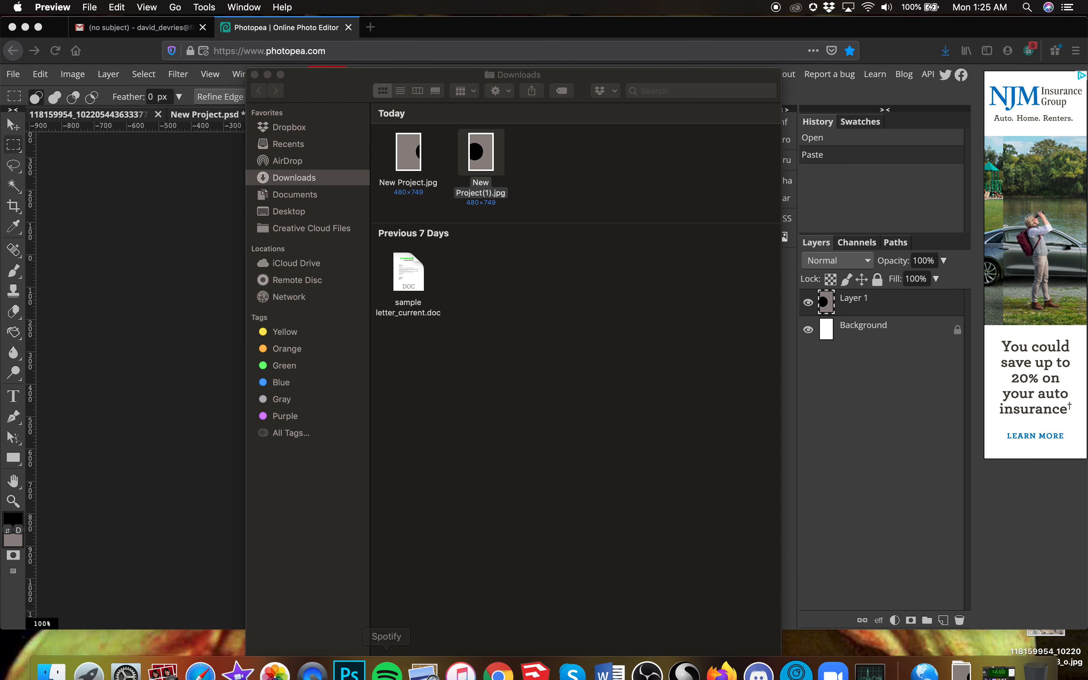
click(313, 671)
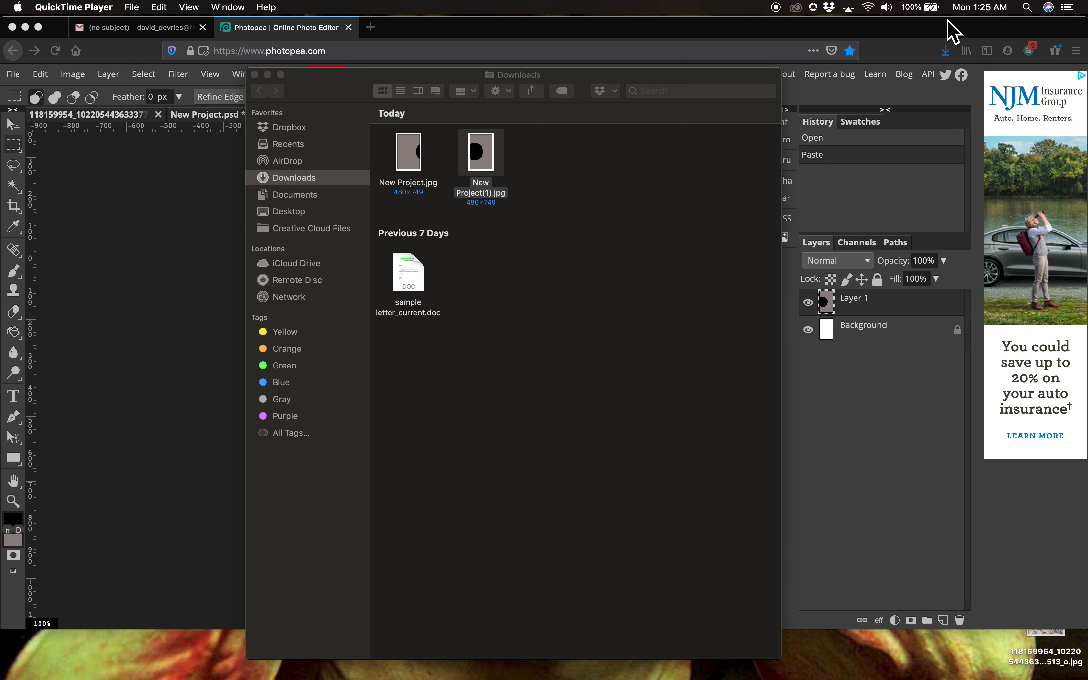